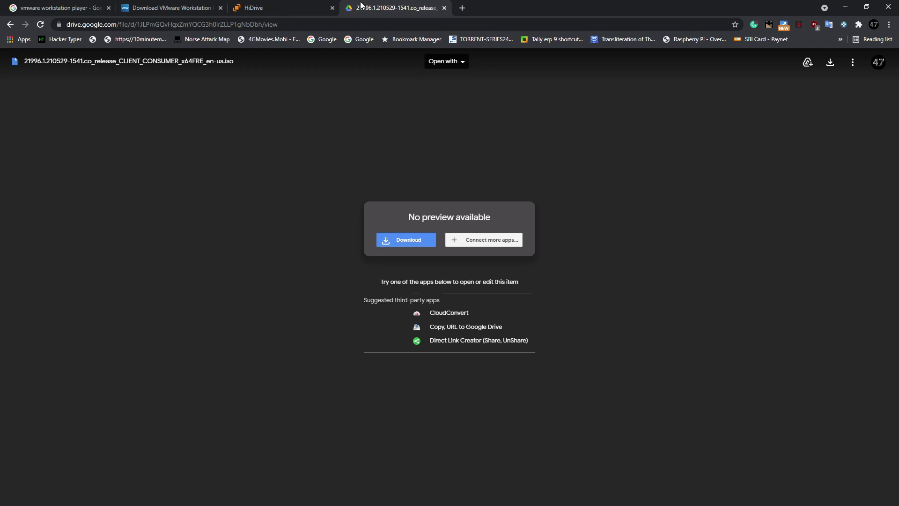
From the VMware Workstation Player search result, start downloading Workstation 16.0 Player for Windows
{"action": "left_click", "coordinate": [176, 5]}
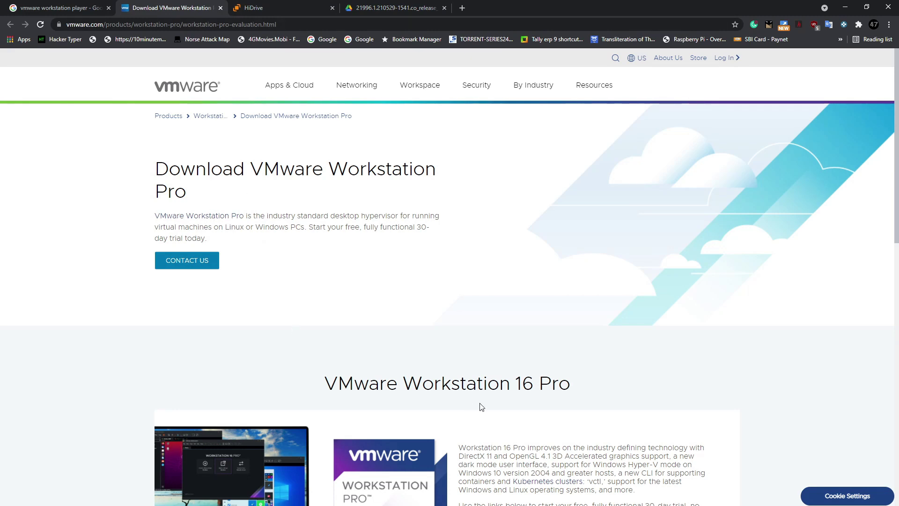
{"action": "scroll", "coordinate": [482, 407], "scroll_direction": "down", "scroll_amount": 5}
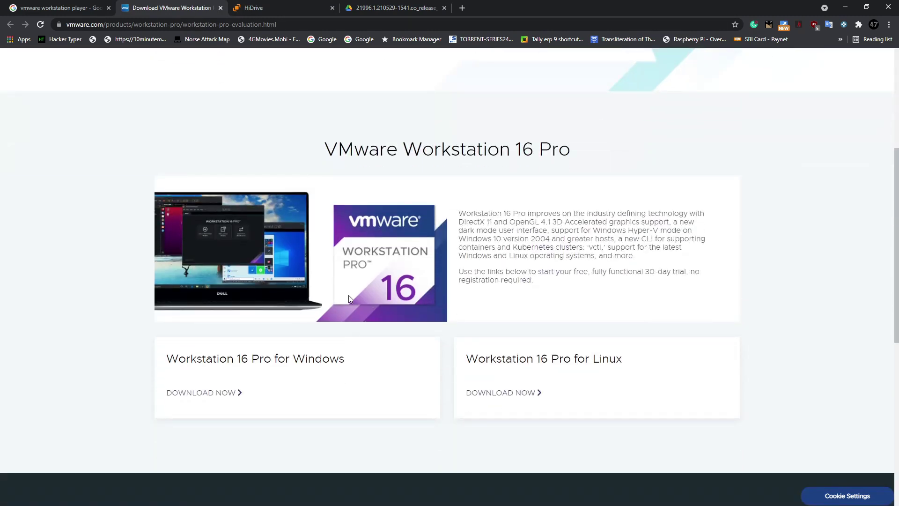
{"action": "scroll", "coordinate": [344, 290], "scroll_direction": "up", "scroll_amount": 5}
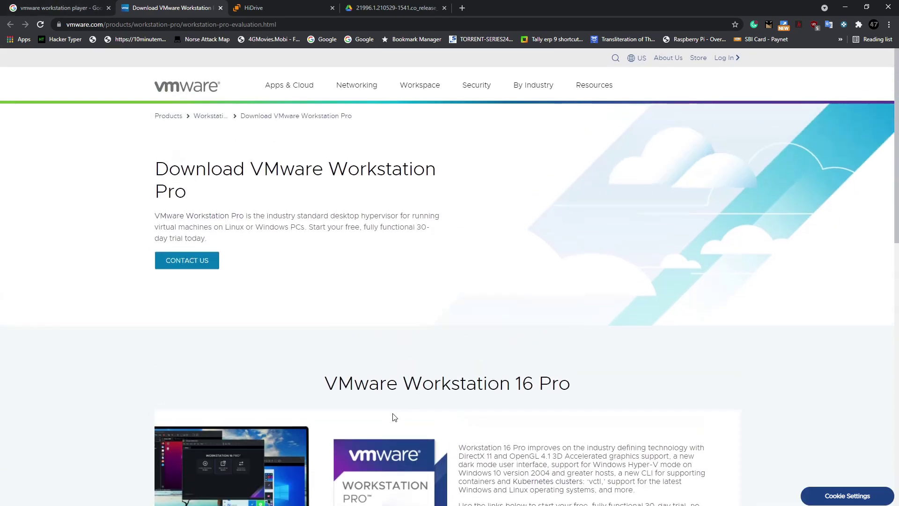
{"action": "key", "text": "ctrl+shift+Tab"}
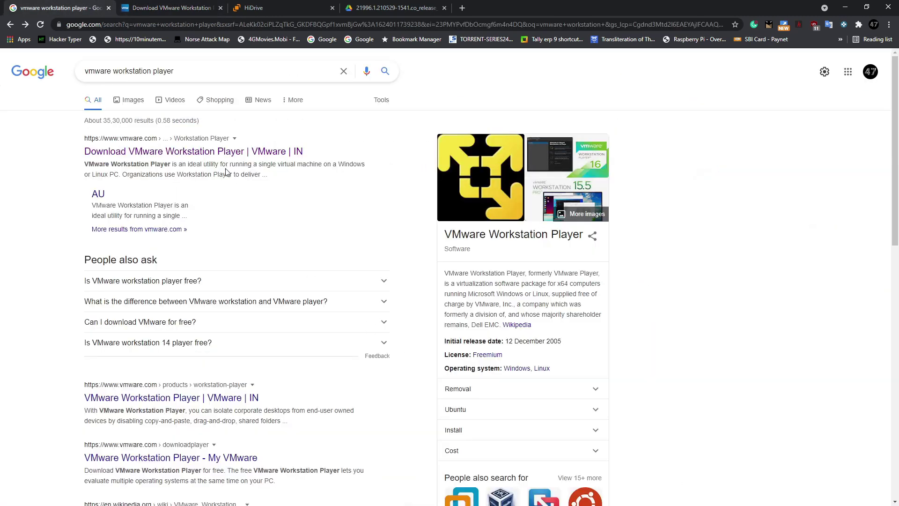
{"action": "left_click", "coordinate": [225, 152]}
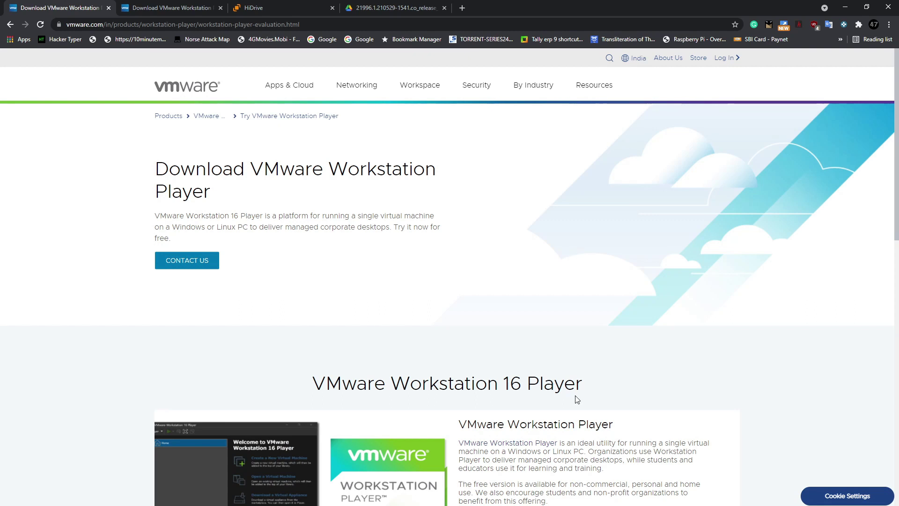
{"action": "scroll", "coordinate": [576, 399], "scroll_direction": "down", "scroll_amount": 2}
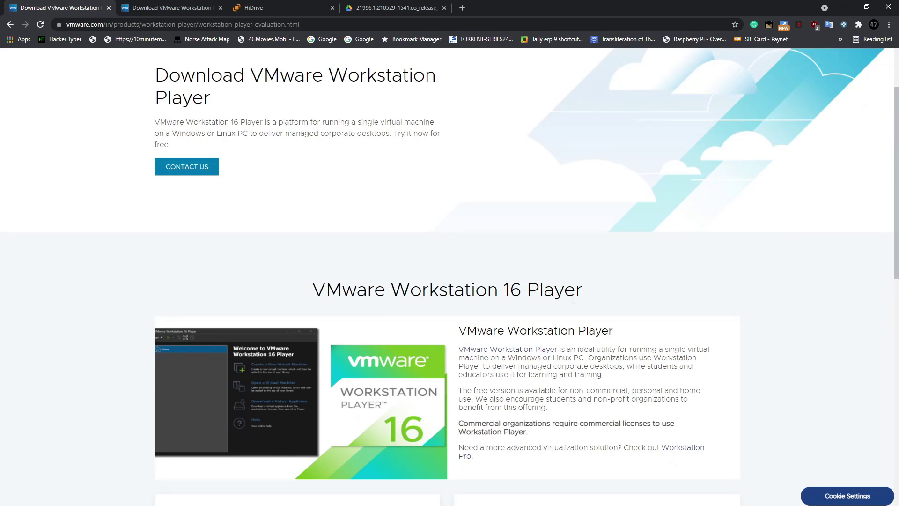
{"action": "scroll", "coordinate": [572, 298], "scroll_direction": "down", "scroll_amount": 5}
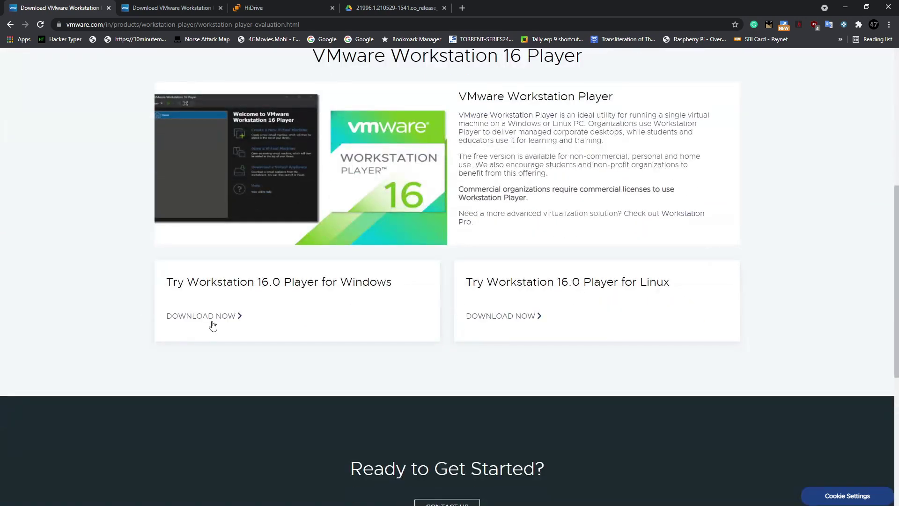
{"action": "left_click", "coordinate": [213, 322]}
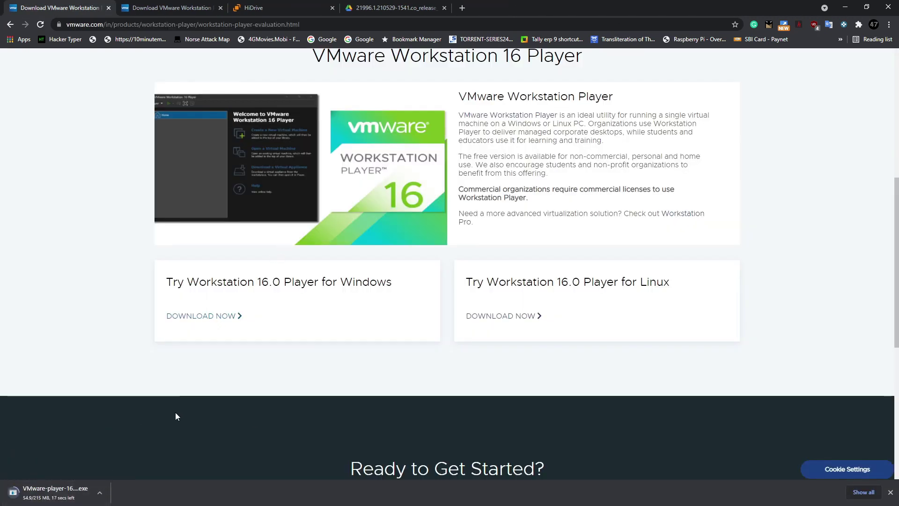
{"action": "left_click", "coordinate": [341, 4]}
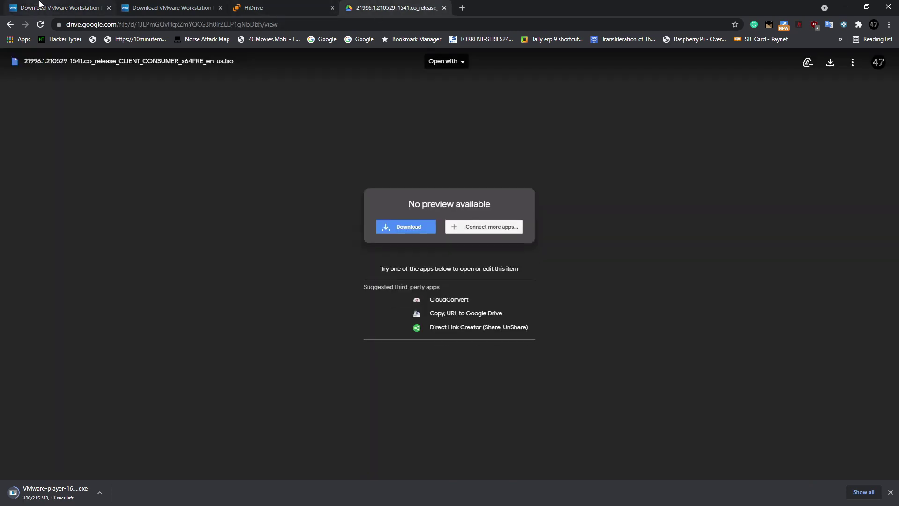
{"action": "left_click", "coordinate": [40, 5]}
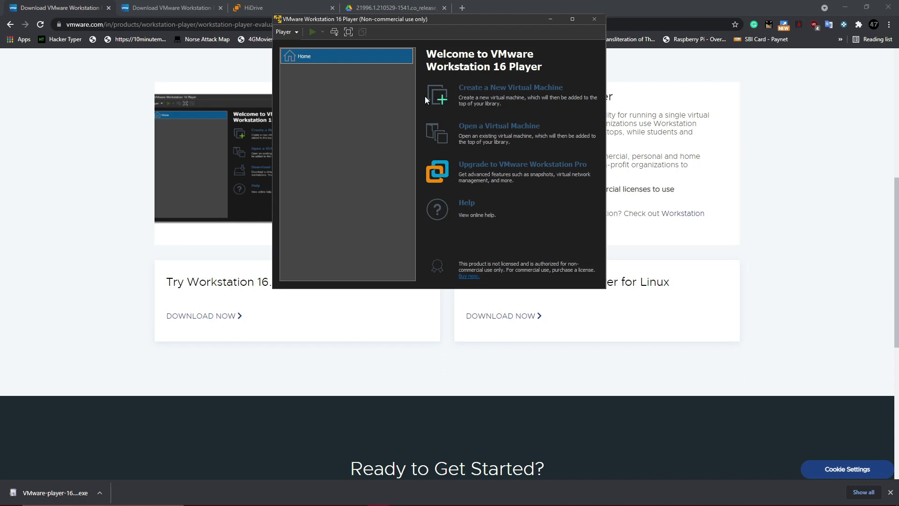
Start a new virtual machine using the Windows 11 ISO as its installer disc image
{"action": "left_click", "coordinate": [500, 90]}
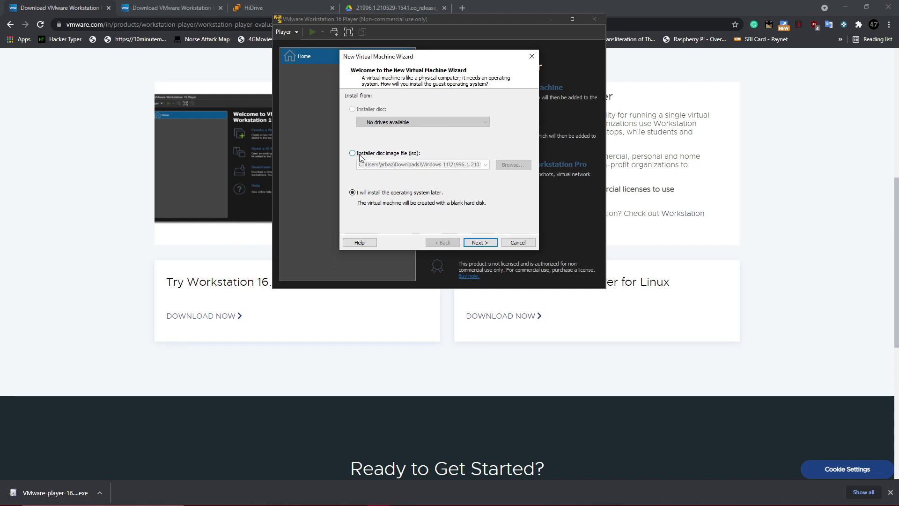
{"action": "left_click", "coordinate": [360, 154]}
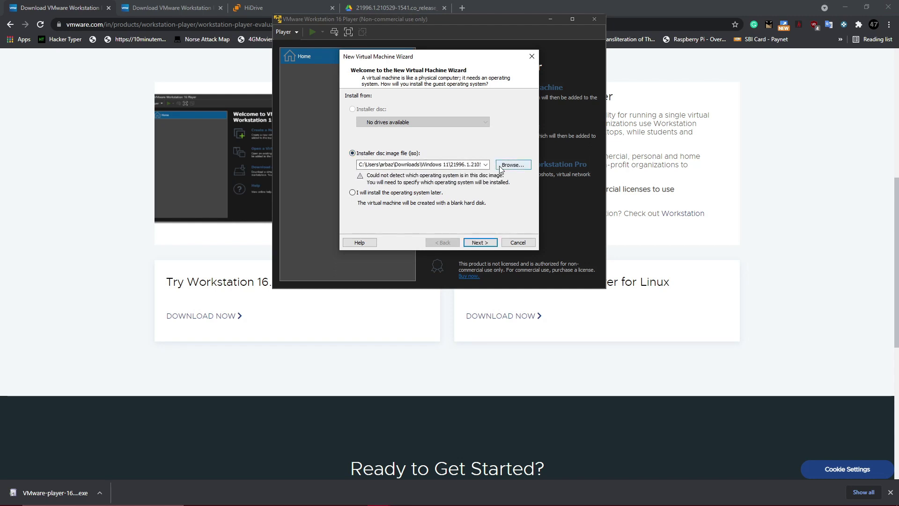
{"action": "left_click", "coordinate": [500, 167]}
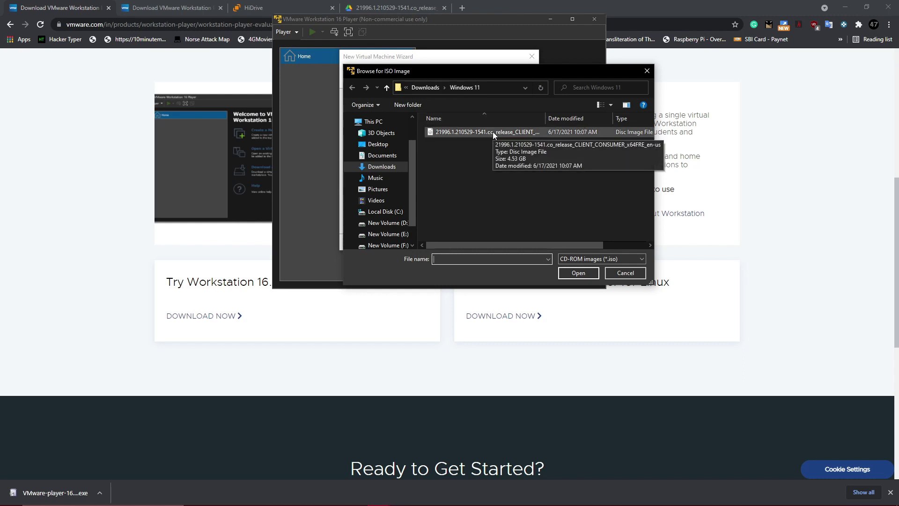
{"action": "left_click", "coordinate": [521, 134]}
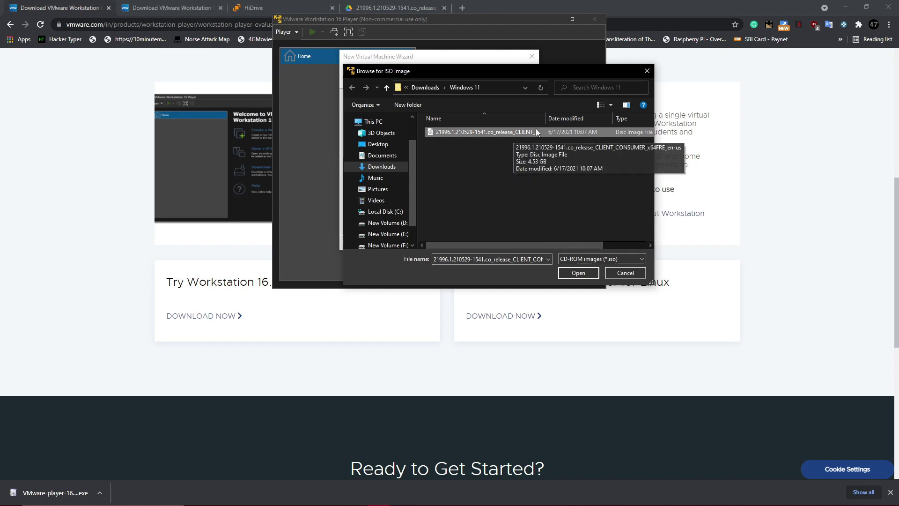
{"action": "left_click", "coordinate": [579, 273]}
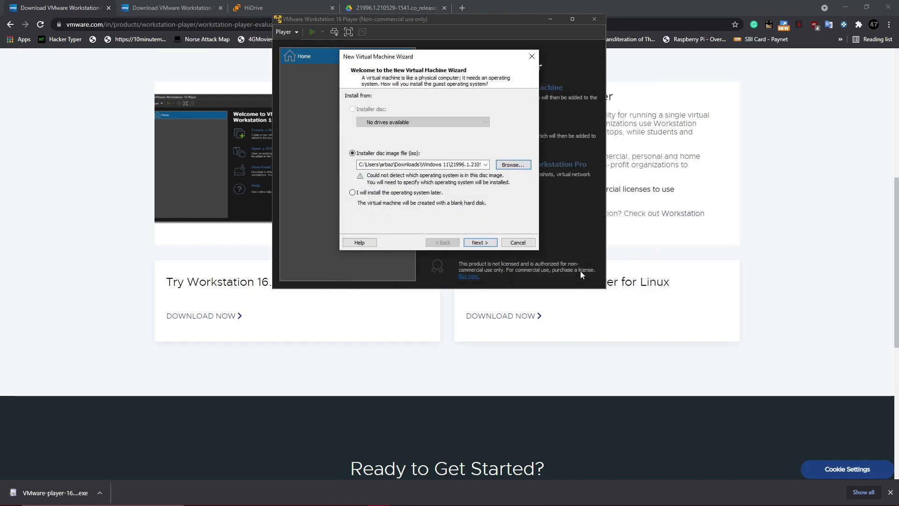
Accept Windows 10 x64 as guest OS, default name and 60 GB disk, and finish
{"action": "left_click", "coordinate": [481, 243]}
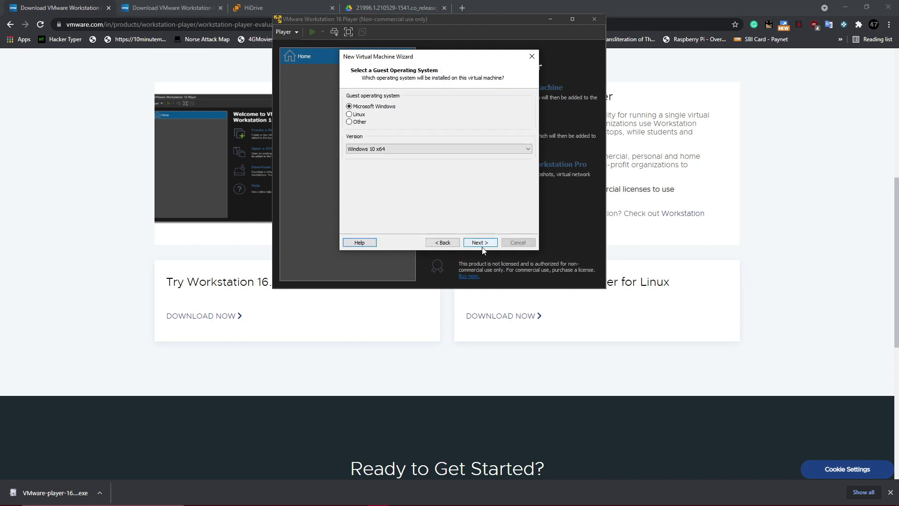
{"action": "left_click", "coordinate": [492, 244]}
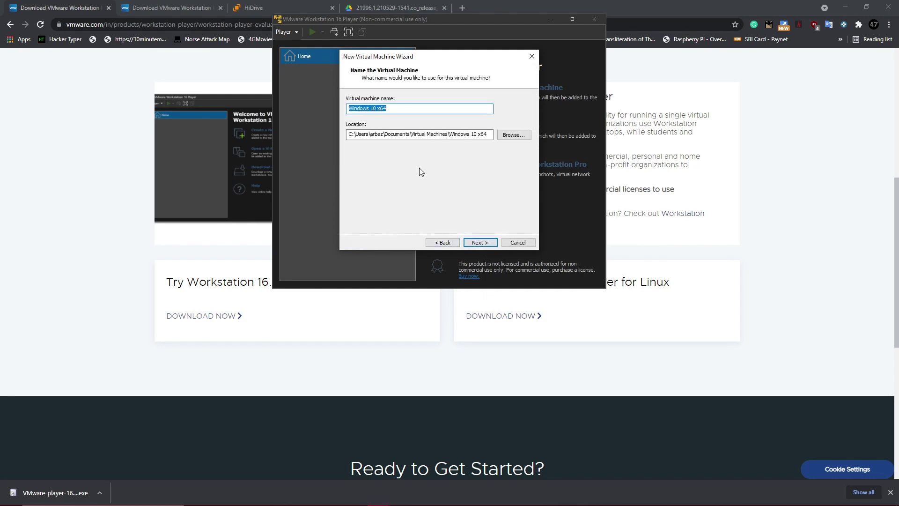
{"action": "left_click", "coordinate": [482, 237]}
{"action": "left_click", "coordinate": [481, 242]}
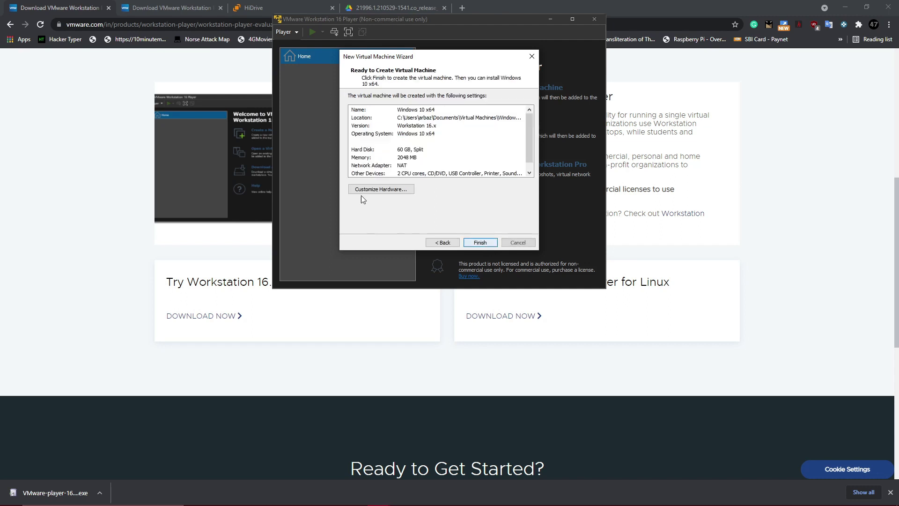
{"action": "left_click", "coordinate": [481, 242]}
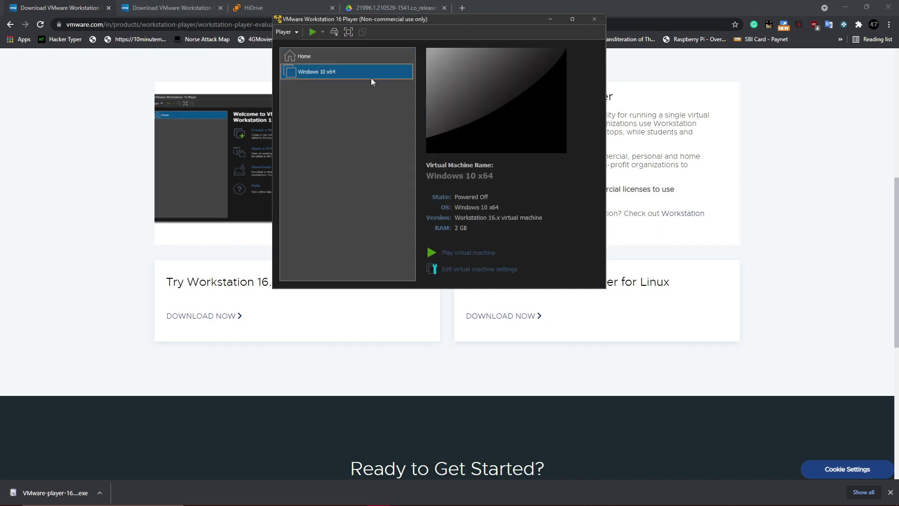
Raise the Windows 10 x64 VM's memory to 4 GB in its settings
{"action": "right_click", "coordinate": [372, 70]}
{"action": "left_click", "coordinate": [406, 89]}
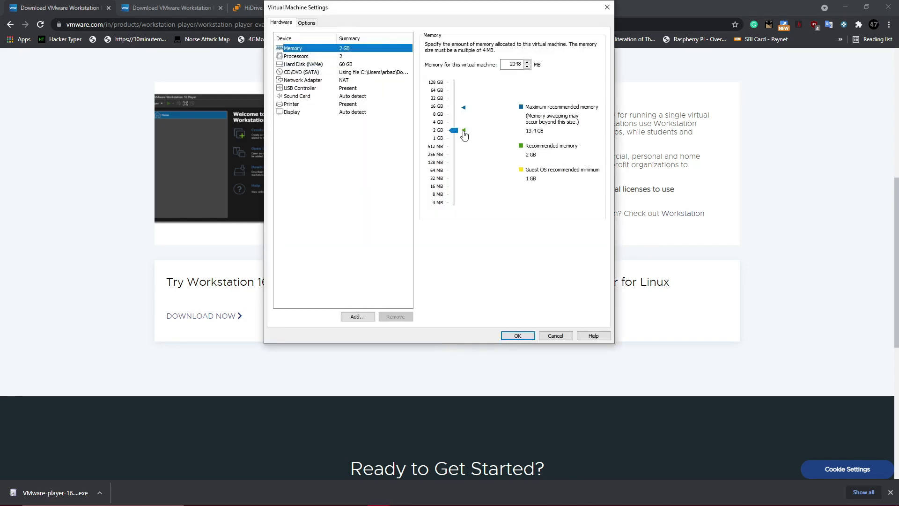
{"action": "left_click_drag", "start_coordinate": [453, 130], "coordinate": [457, 124]}
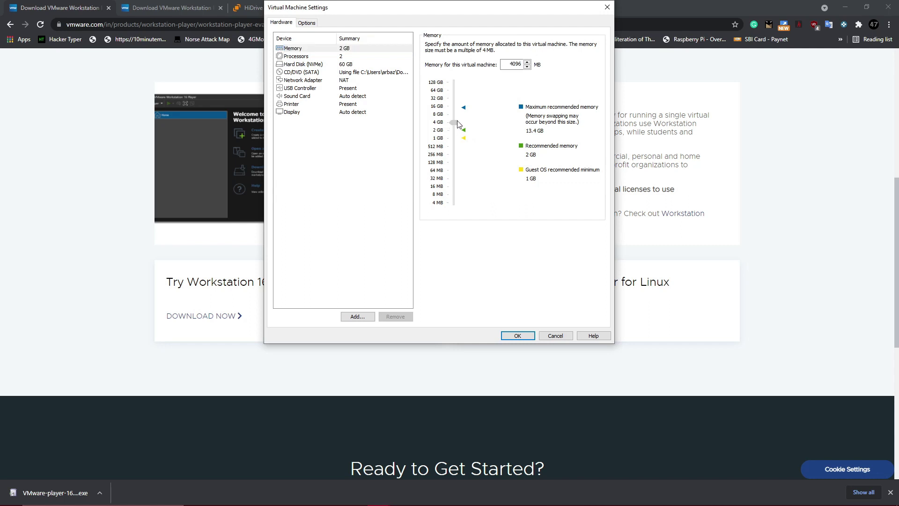
Set the processor cores to 4, apply the settings, and power on the VM
{"action": "left_click", "coordinate": [333, 57]}
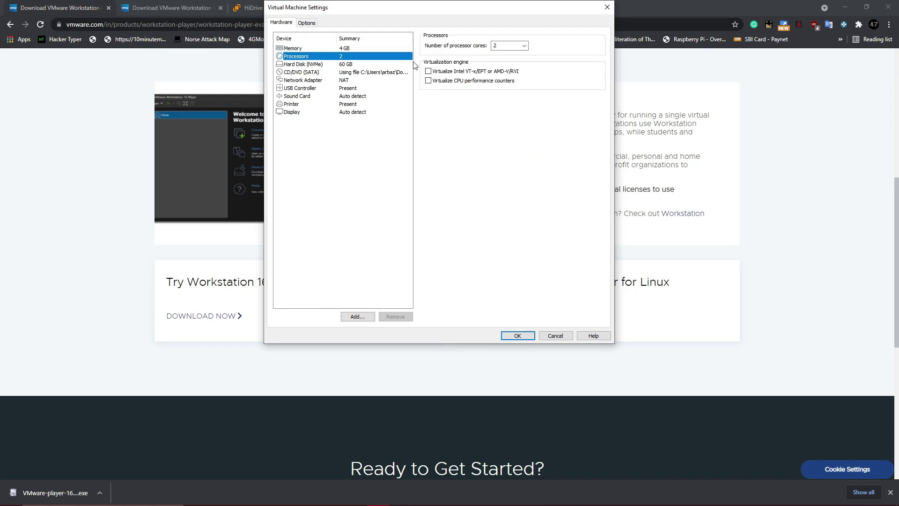
{"action": "left_click", "coordinate": [496, 45]}
{"action": "left_click", "coordinate": [523, 46]}
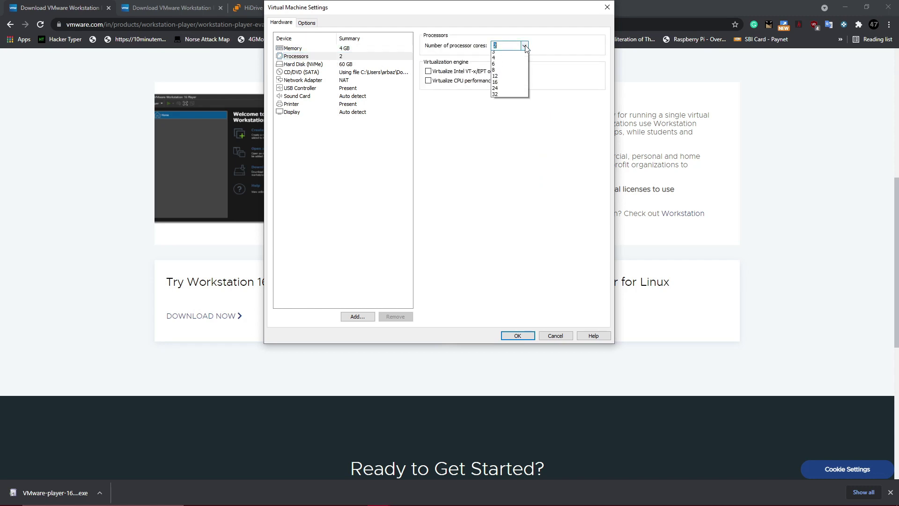
{"action": "left_click", "coordinate": [510, 74]}
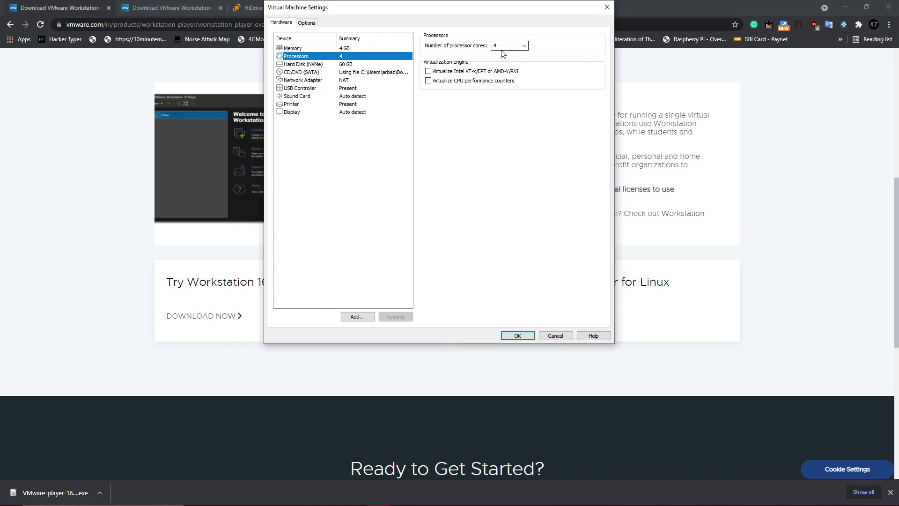
{"action": "left_click", "coordinate": [518, 336]}
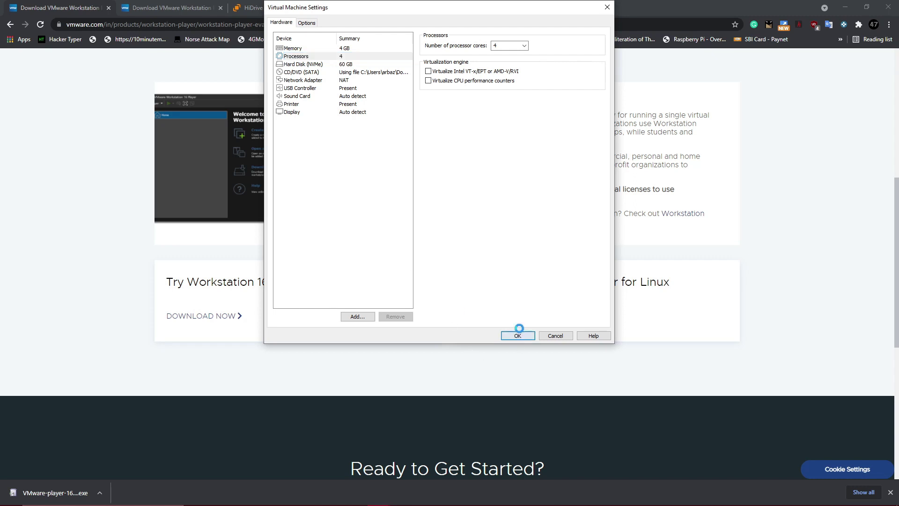
{"action": "left_click", "coordinate": [313, 32]}
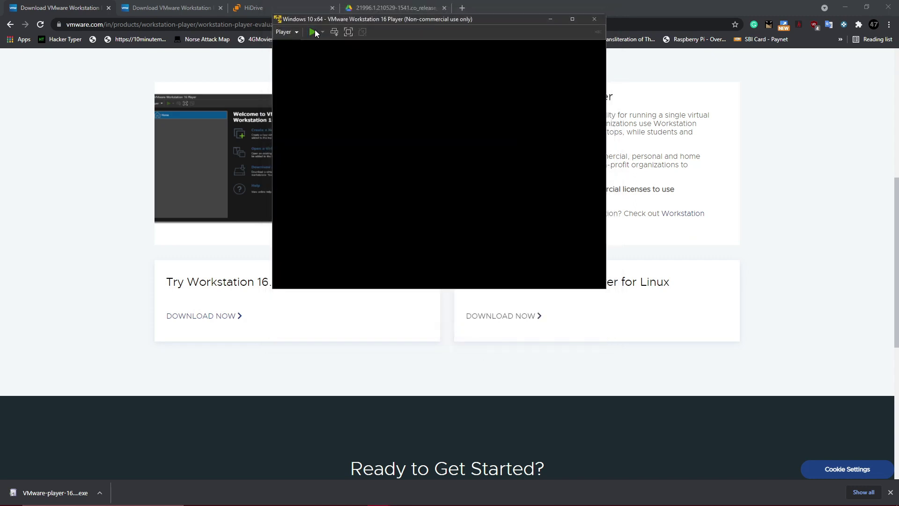
Dismiss the side-channel notice, boot the VM from the Windows disc, and maximize the window
{"action": "left_click", "coordinate": [499, 190]}
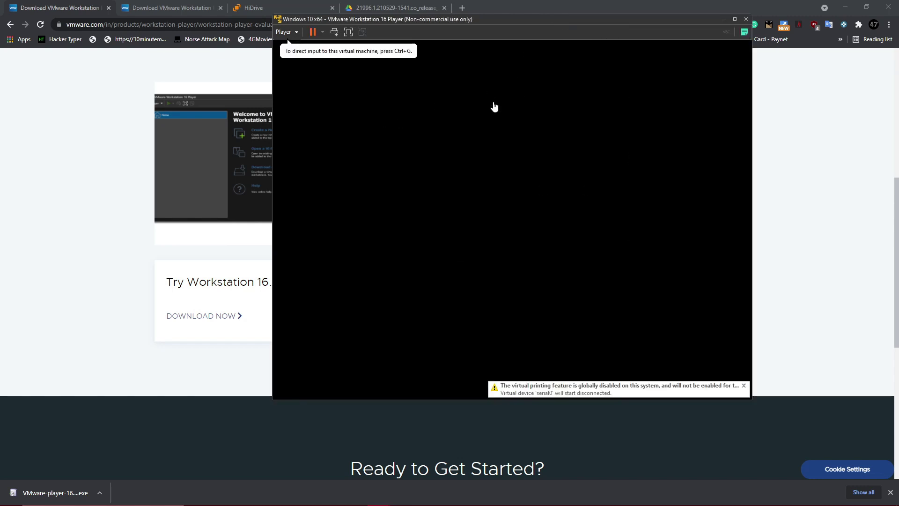
{"action": "left_click", "coordinate": [680, 88]}
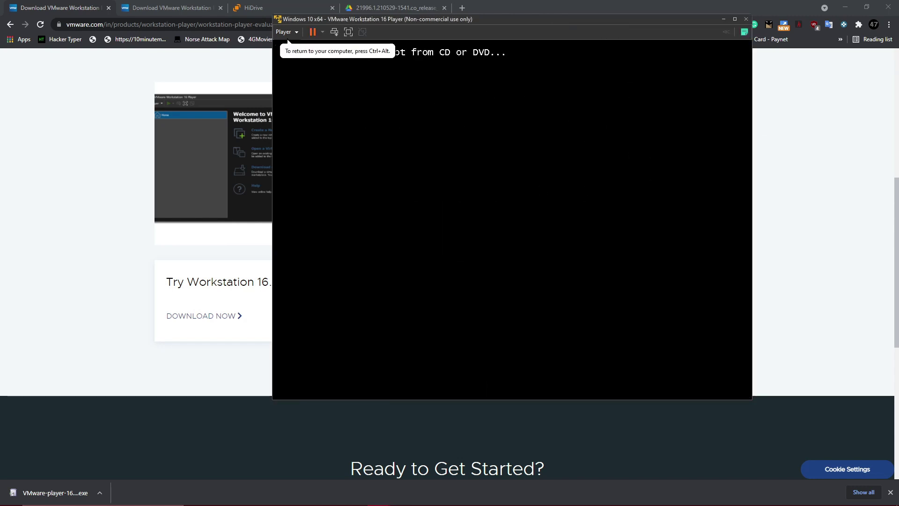
{"action": "key", "text": "Return"}
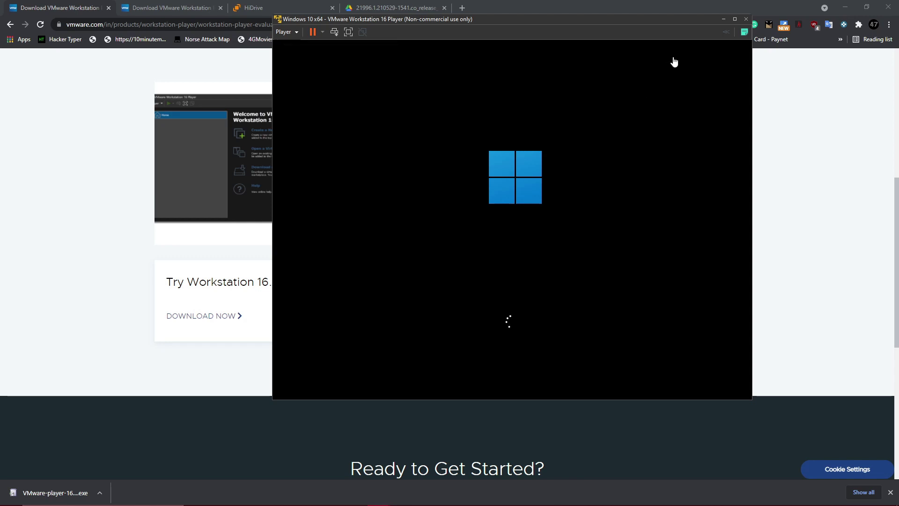
{"action": "left_click", "coordinate": [734, 19]}
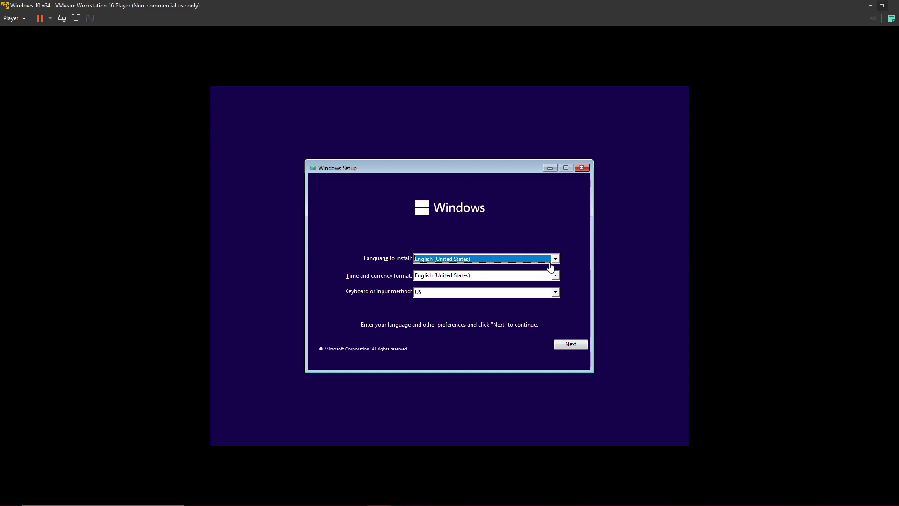
Keep English (United States) setup defaults, choose Install now, and skip the product key
{"action": "left_click", "coordinate": [571, 345]}
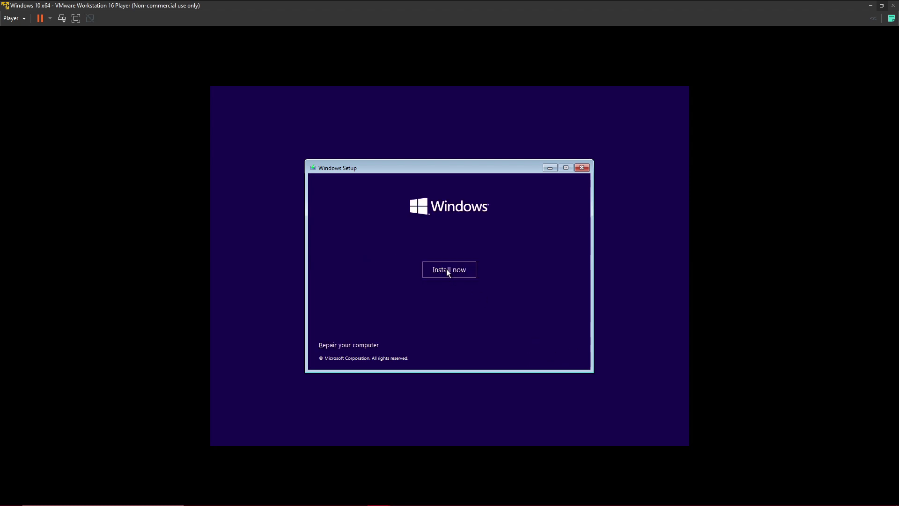
{"action": "left_click", "coordinate": [465, 267]}
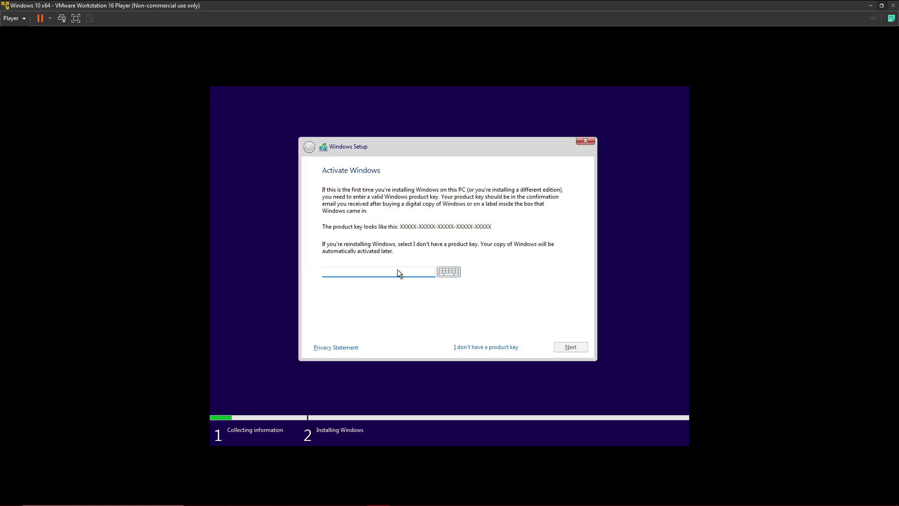
{"action": "left_click", "coordinate": [480, 348]}
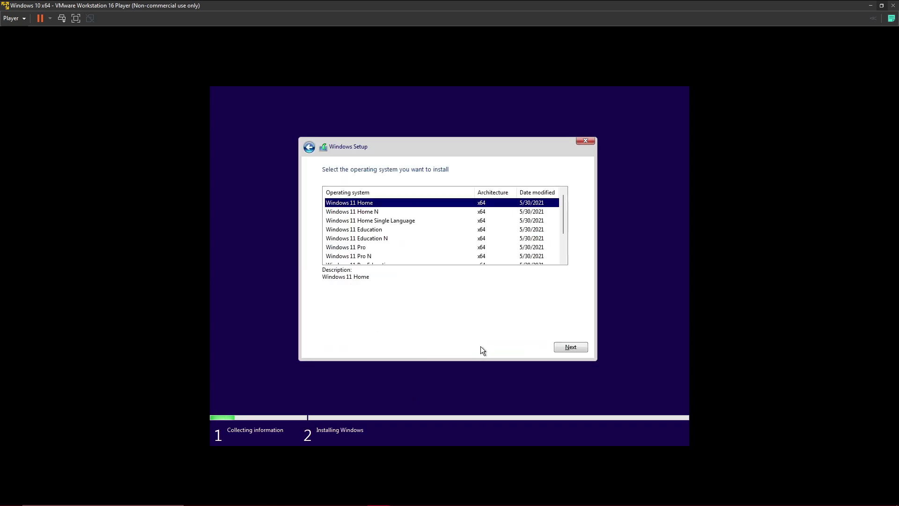
{"action": "scroll", "coordinate": [409, 244], "scroll_direction": "down", "scroll_amount": 2}
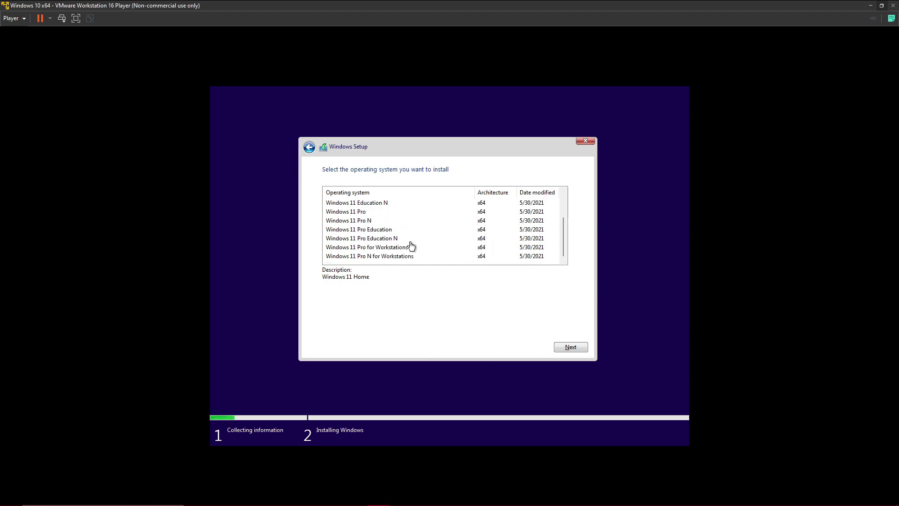
{"action": "scroll", "coordinate": [411, 245], "scroll_direction": "up", "scroll_amount": 1}
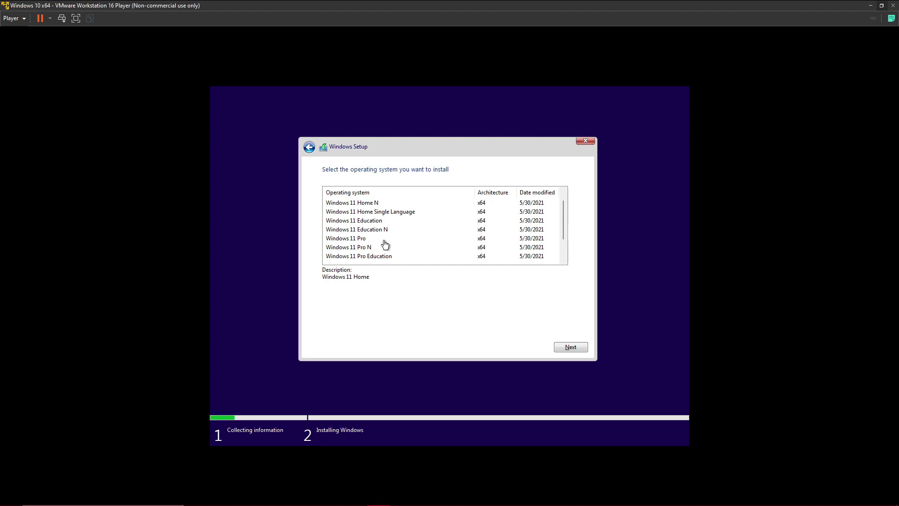
Select Windows 11 Pro from the edition list and continue
{"action": "left_click", "coordinate": [359, 240]}
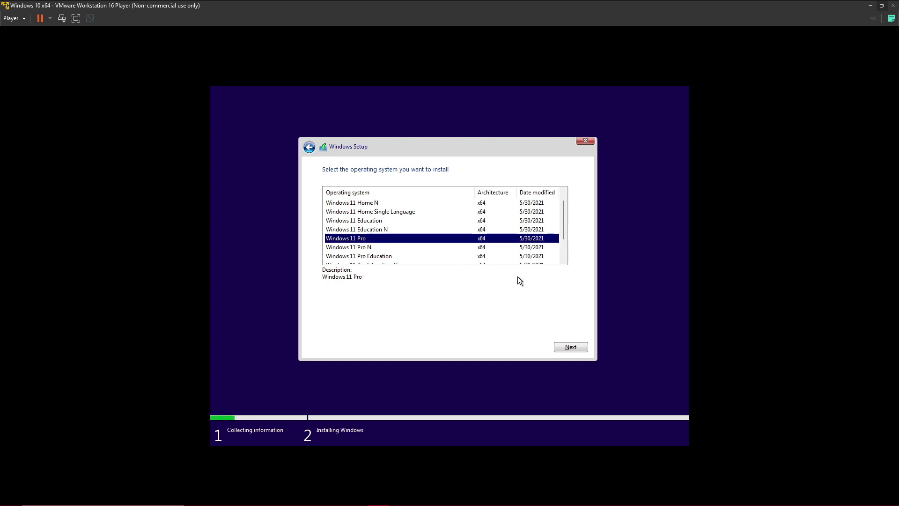
{"action": "scroll", "coordinate": [502, 226], "scroll_direction": "down", "scroll_amount": 1}
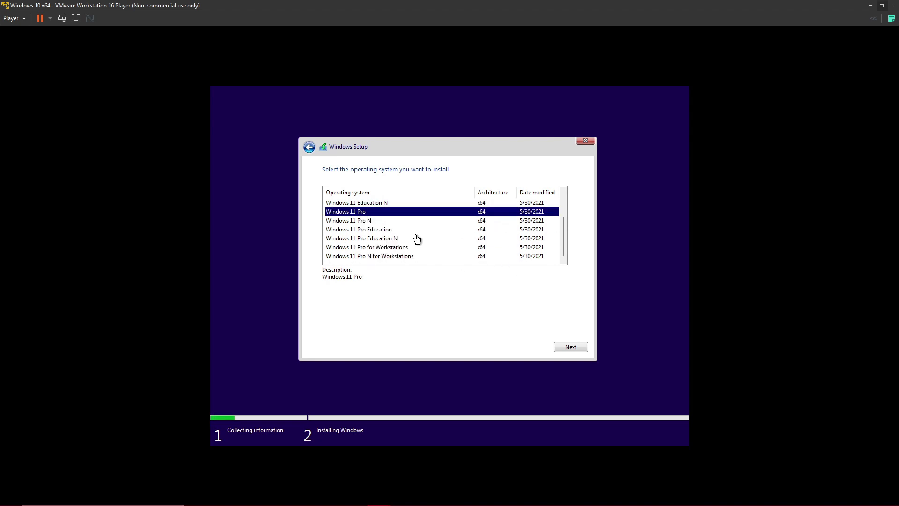
{"action": "scroll", "coordinate": [444, 251], "scroll_direction": "up", "scroll_amount": 2}
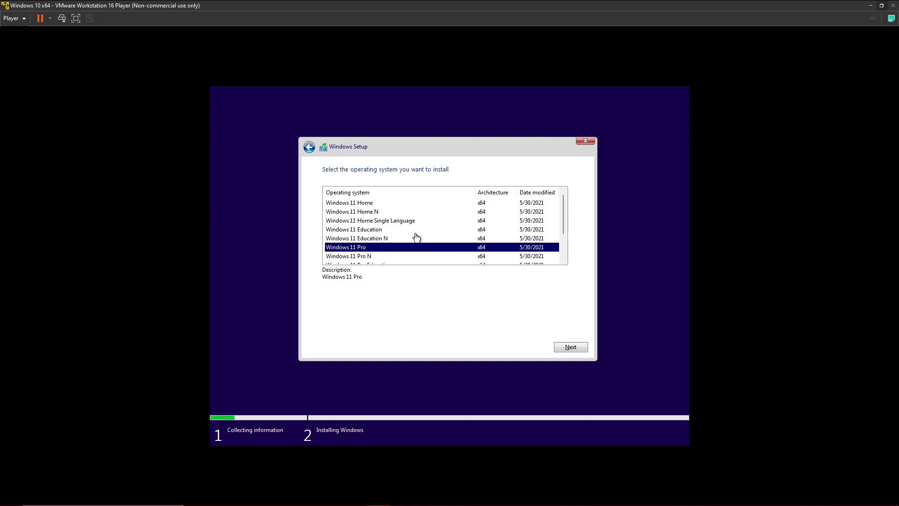
{"action": "scroll", "coordinate": [423, 243], "scroll_direction": "down", "scroll_amount": 1}
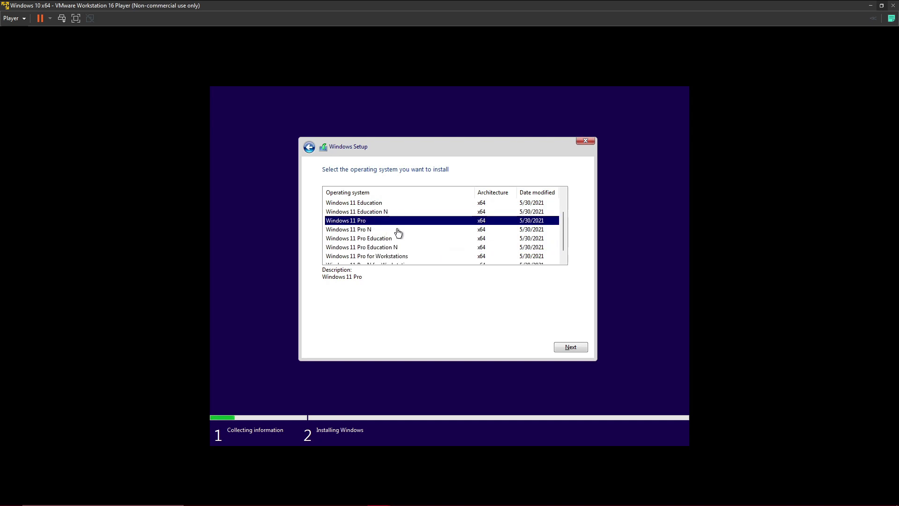
{"action": "left_click", "coordinate": [583, 348]}
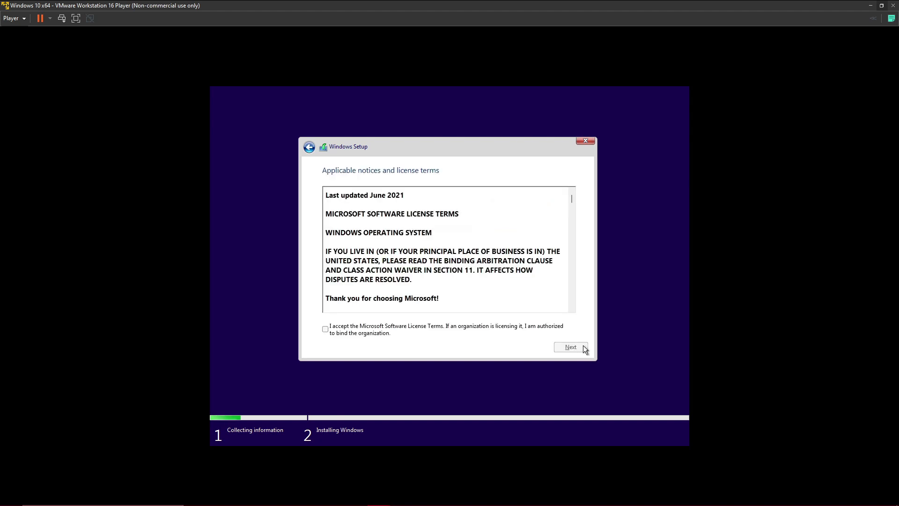
Accept the Microsoft license terms and pick 'Custom: Install Windows only (advanced)'
{"action": "left_click", "coordinate": [418, 327]}
{"action": "left_click", "coordinate": [570, 347]}
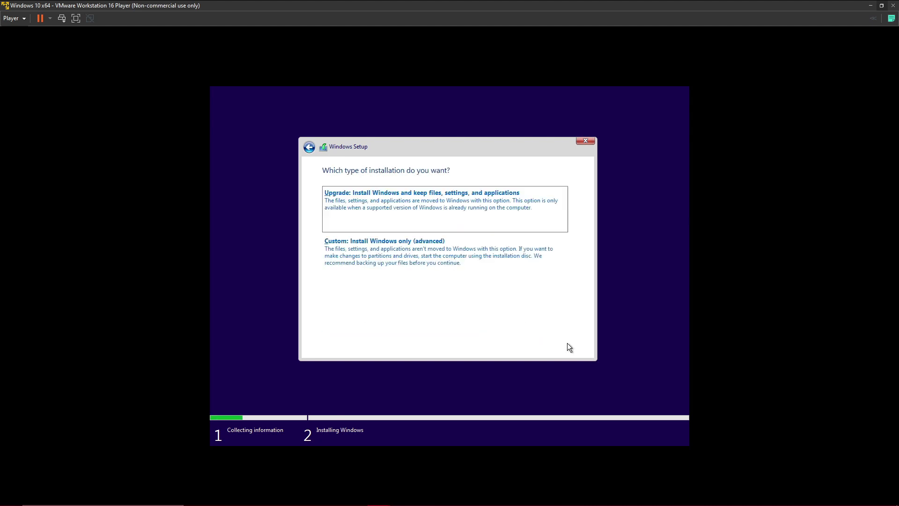
{"action": "left_click", "coordinate": [423, 245]}
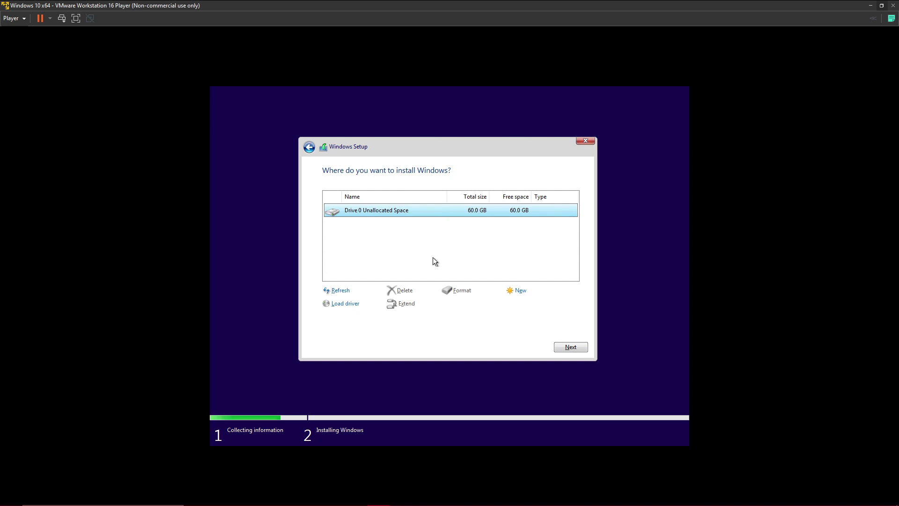
Create a 61440 MB partition on the unallocated drive and install Windows onto Partition 3
{"action": "left_click", "coordinate": [510, 291]}
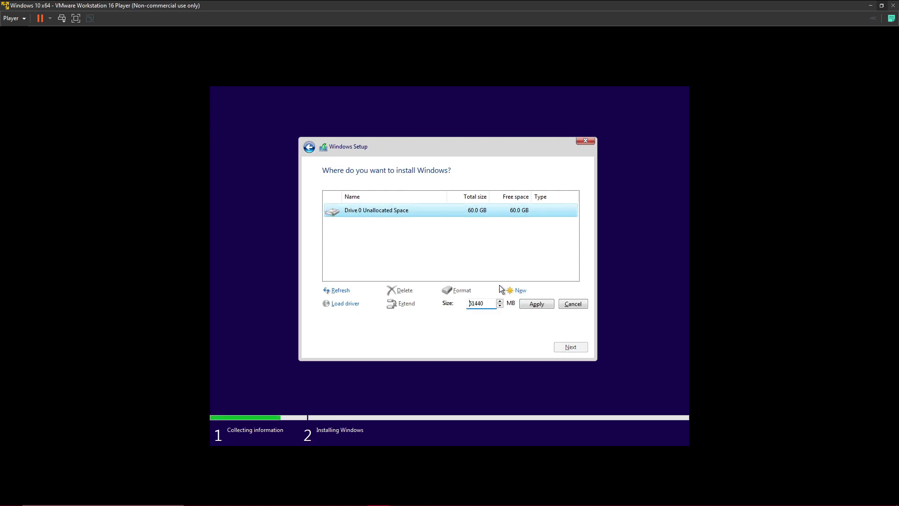
{"action": "left_click", "coordinate": [537, 302]}
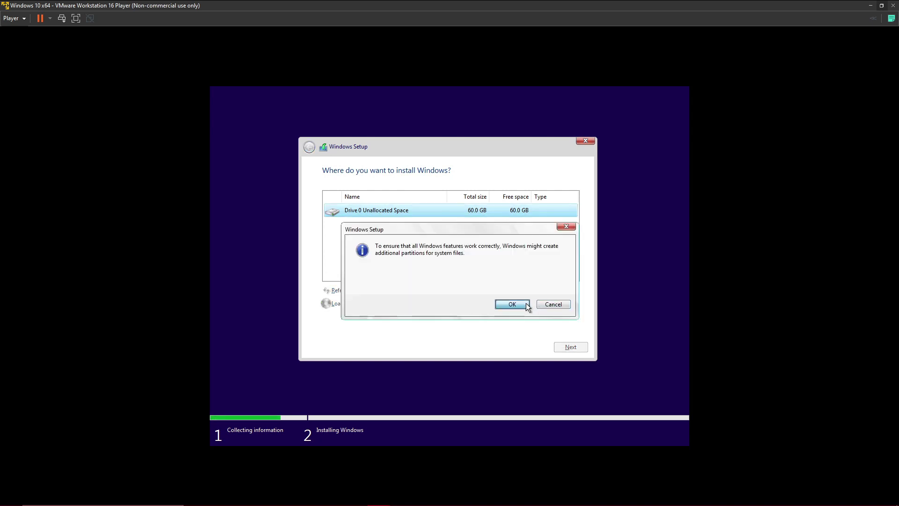
{"action": "left_click", "coordinate": [526, 304]}
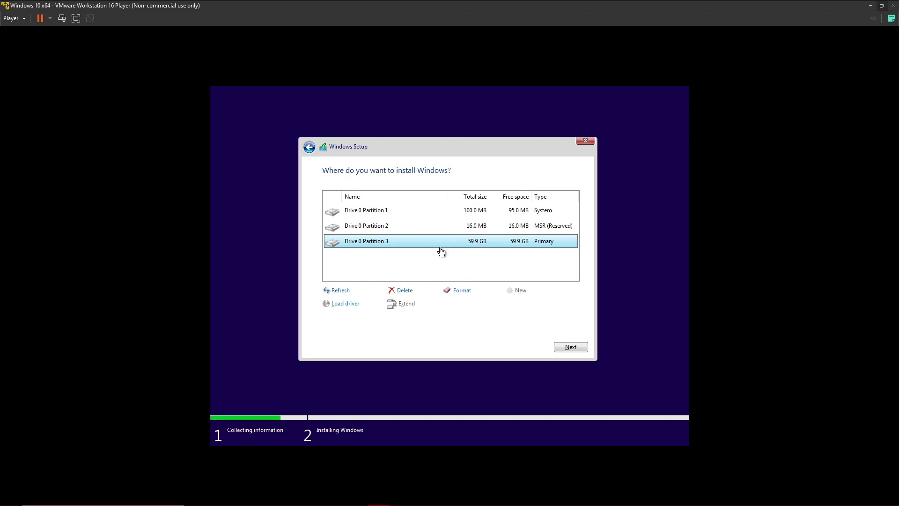
{"action": "left_click", "coordinate": [570, 345]}
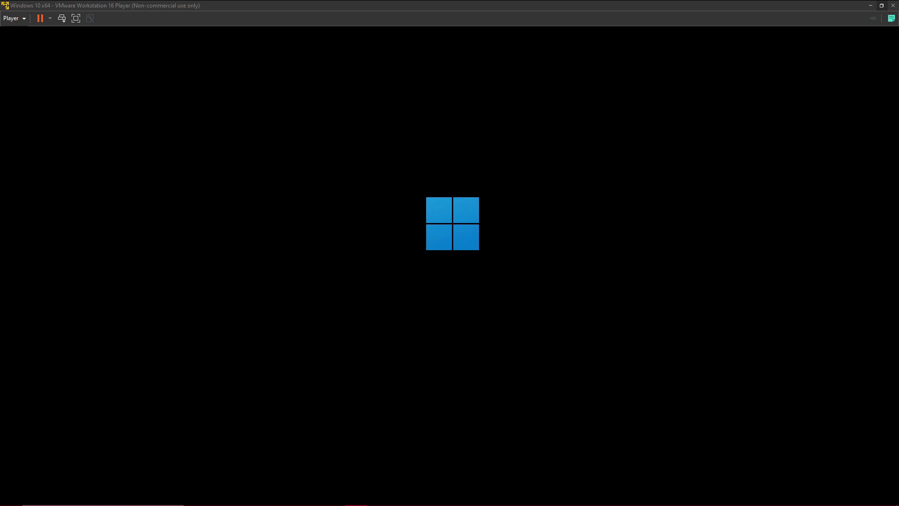
Show the VM full screen once Windows 11 setup reaches the country or region page
{"action": "left_click", "coordinate": [77, 19]}
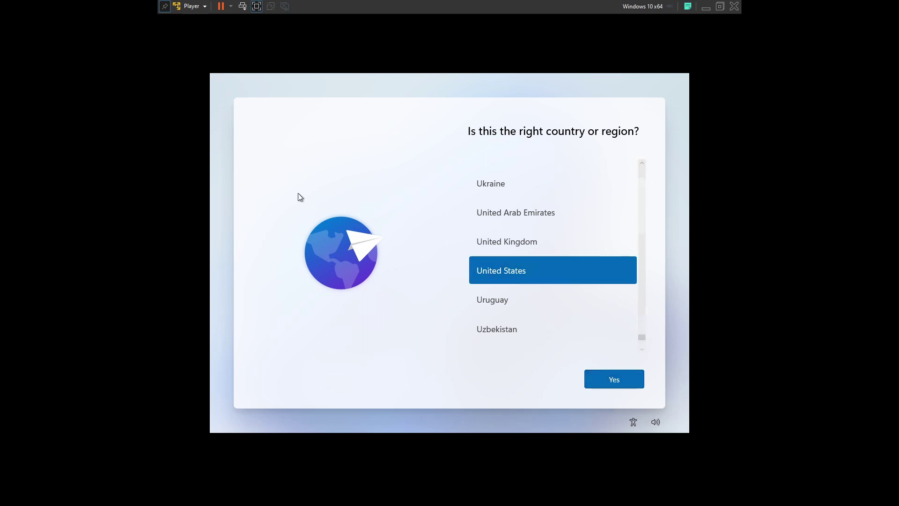
Select India as the region, keep the US keyboard layout, and skip a second layout
{"action": "scroll", "coordinate": [534, 278], "scroll_direction": "up", "scroll_amount": 3}
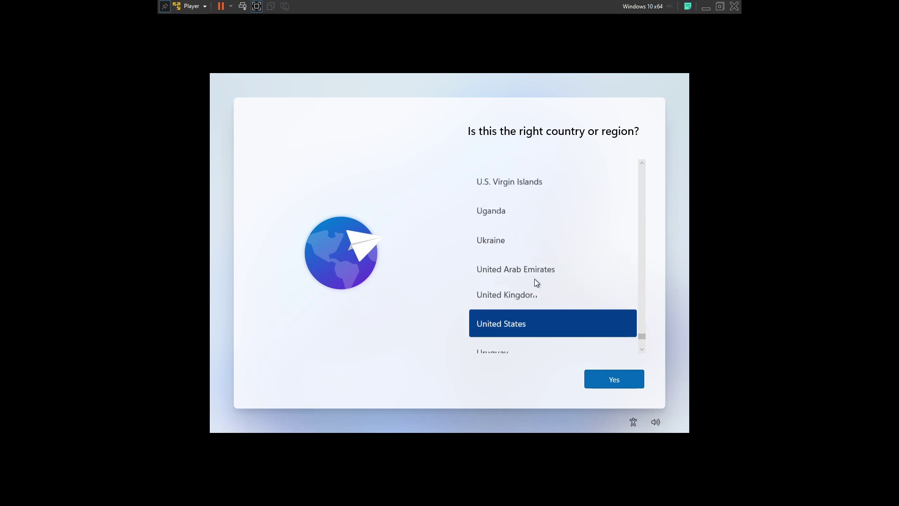
{"action": "scroll", "coordinate": [542, 289], "scroll_direction": "up", "scroll_amount": 20}
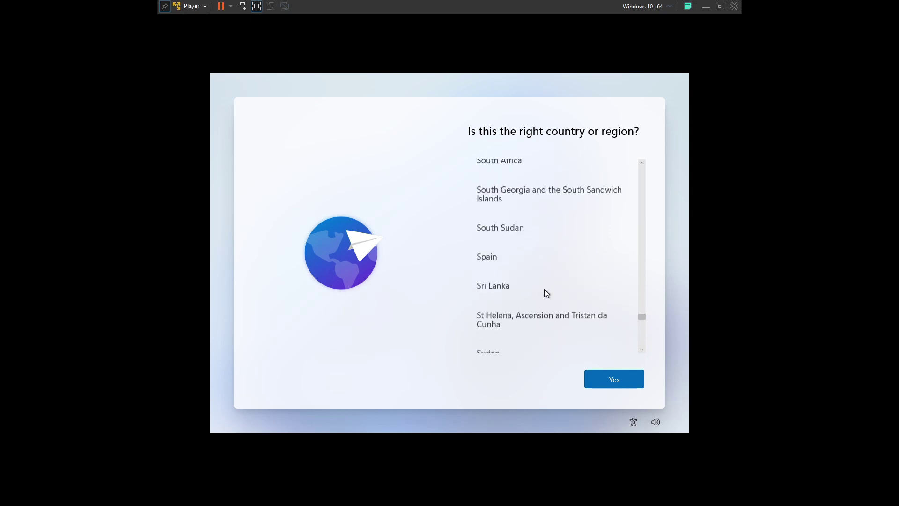
{"action": "scroll", "coordinate": [547, 291], "scroll_direction": "up", "scroll_amount": 20}
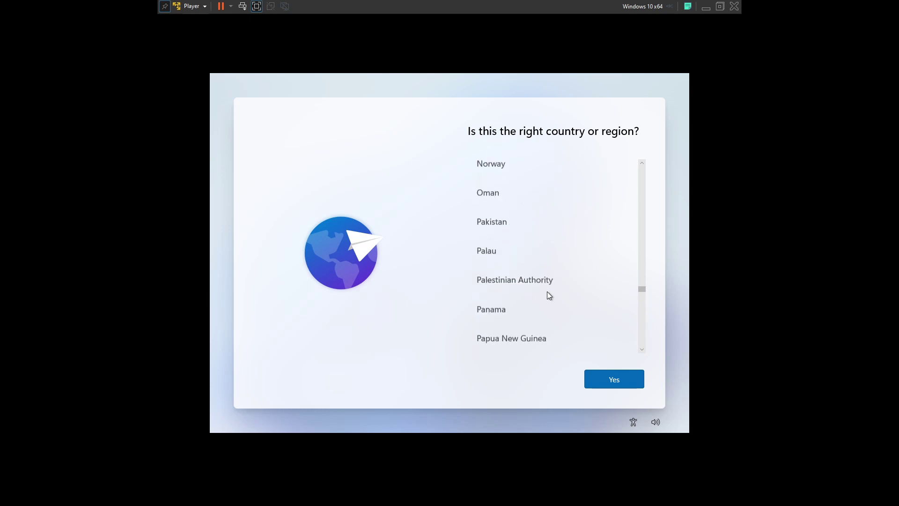
{"action": "scroll", "coordinate": [547, 291], "scroll_direction": "up", "scroll_amount": 18}
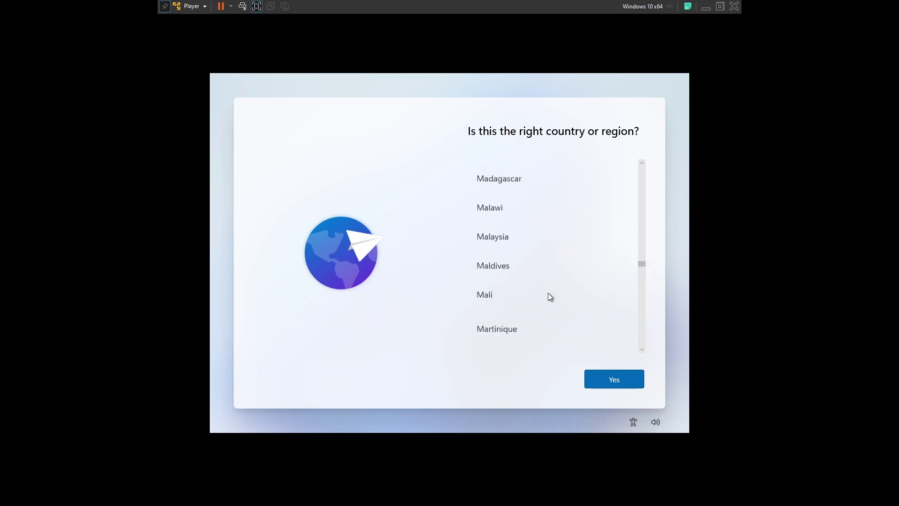
{"action": "scroll", "coordinate": [551, 293], "scroll_direction": "up", "scroll_amount": 13}
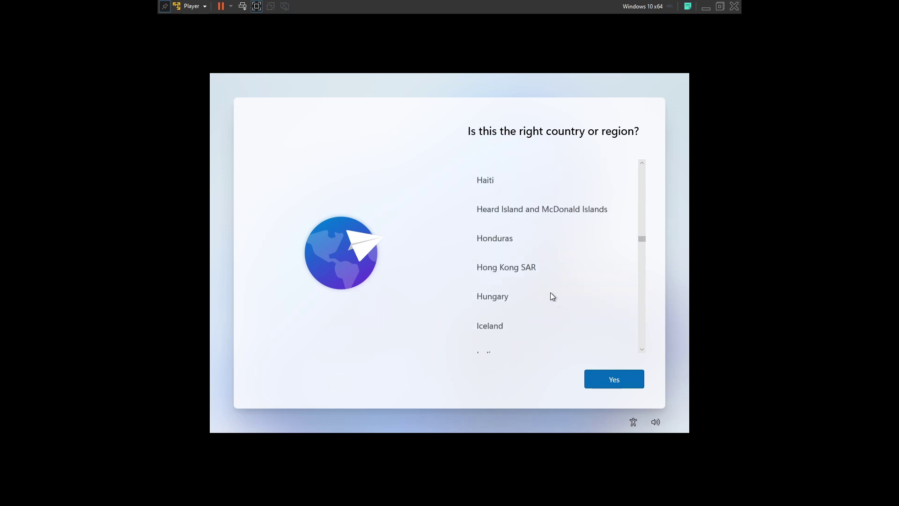
{"action": "left_click", "coordinate": [513, 262]}
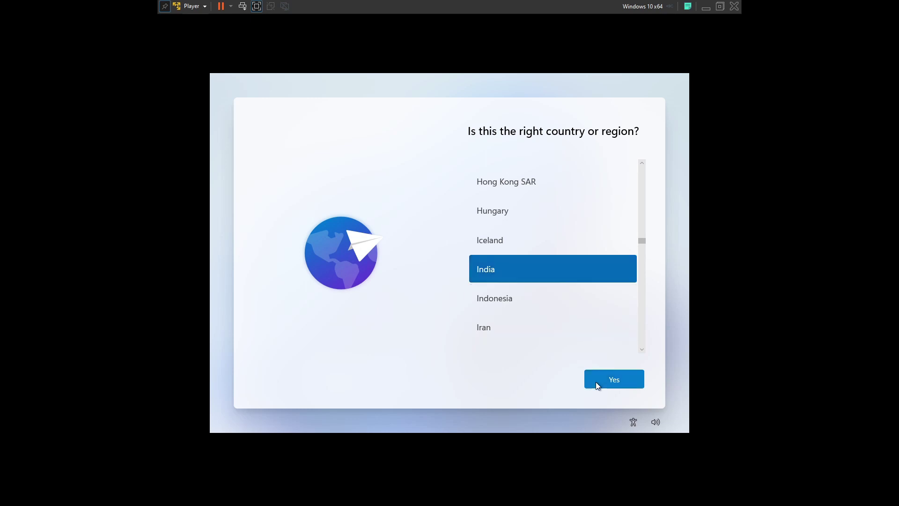
{"action": "left_click", "coordinate": [595, 381]}
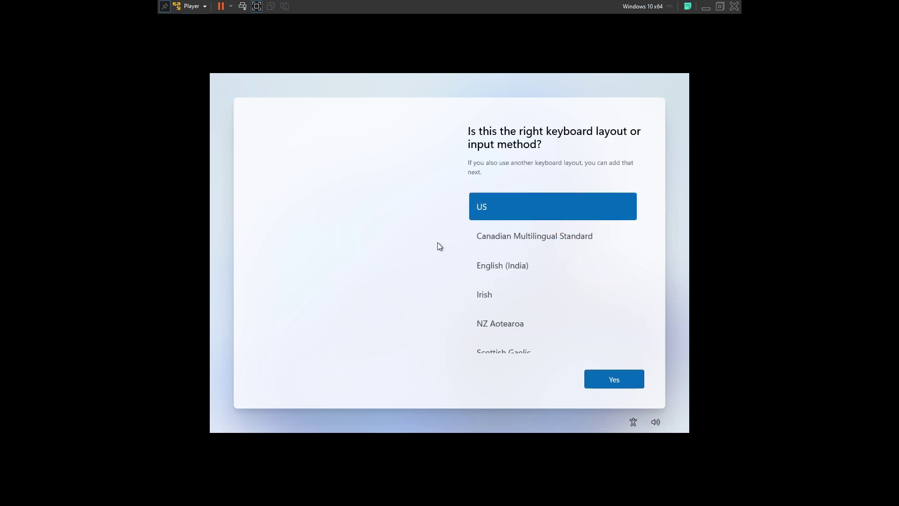
{"action": "left_click", "coordinate": [618, 385]}
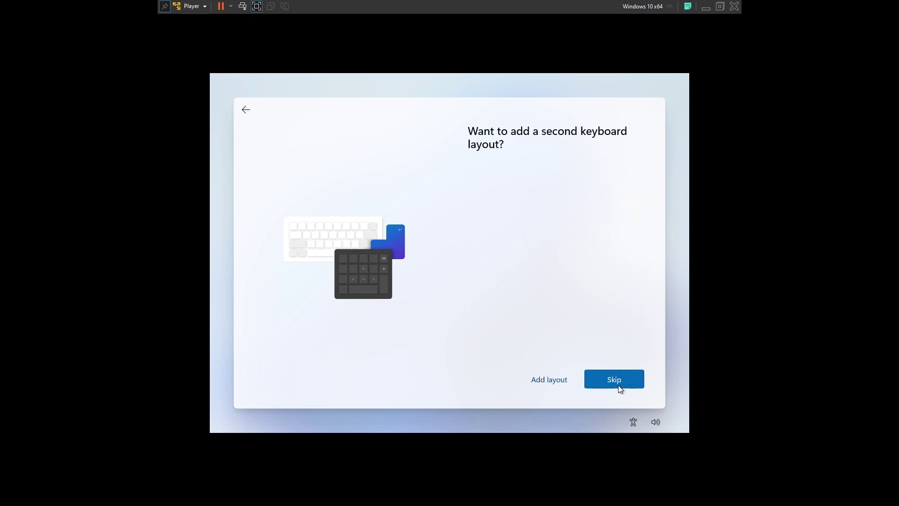
{"action": "left_click", "coordinate": [599, 377]}
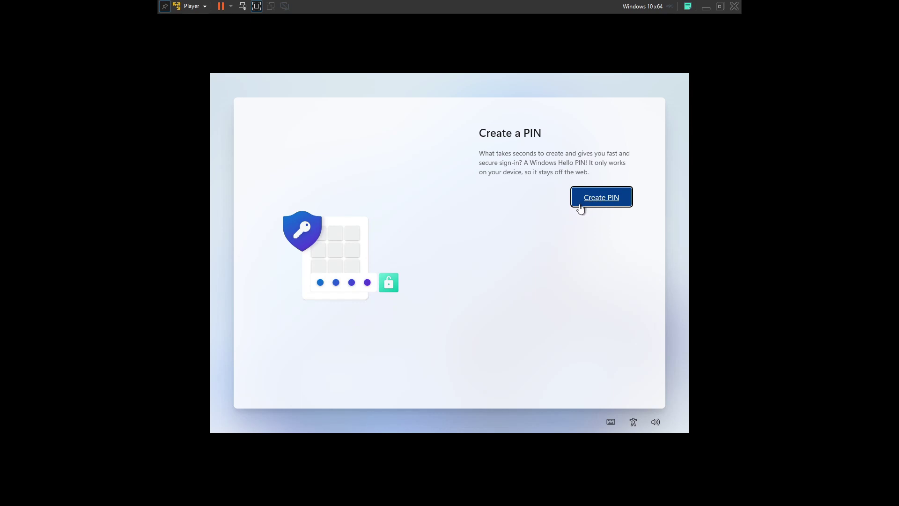
Create a four-digit Windows Hello PIN, entering it in both New PIN and Confirm PIN, and save it
{"action": "left_click", "coordinate": [605, 199]}
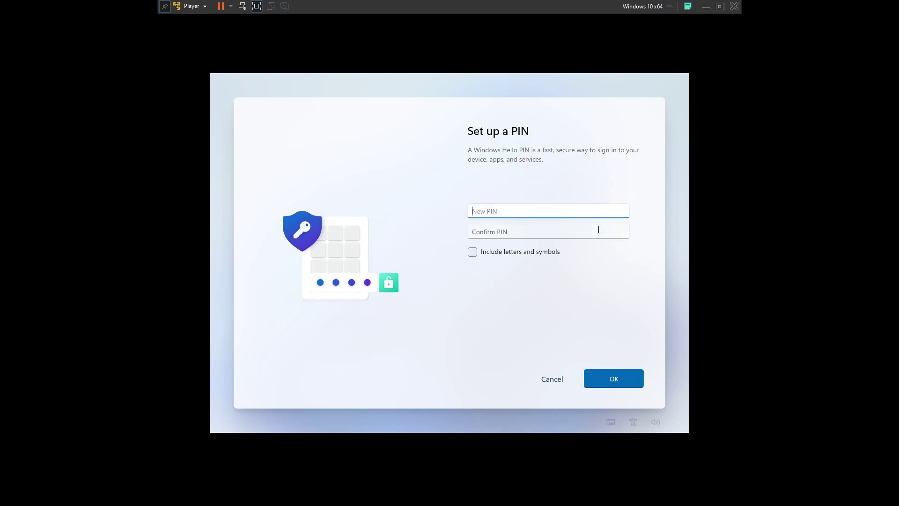
{"action": "type", "text": "1234"}
{"action": "left_click", "coordinate": [557, 234]}
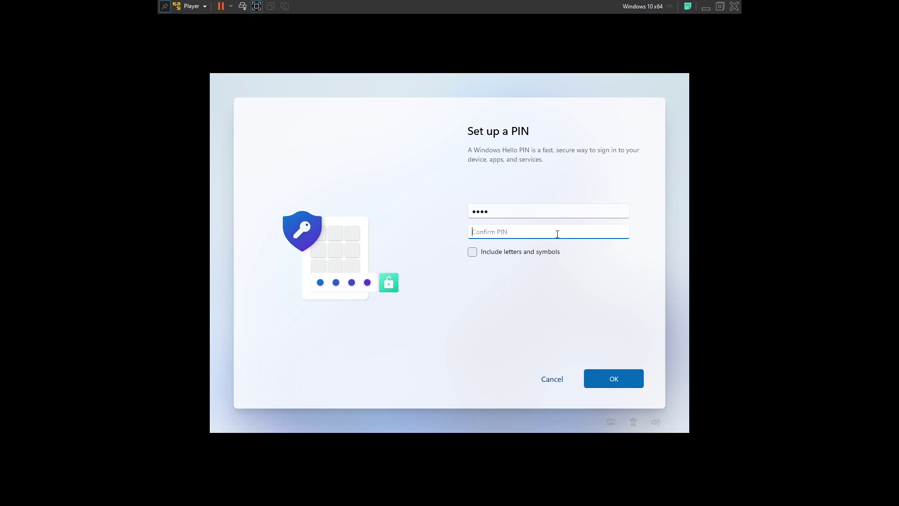
{"action": "type", "text": "1234"}
{"action": "left_click", "coordinate": [632, 377]}
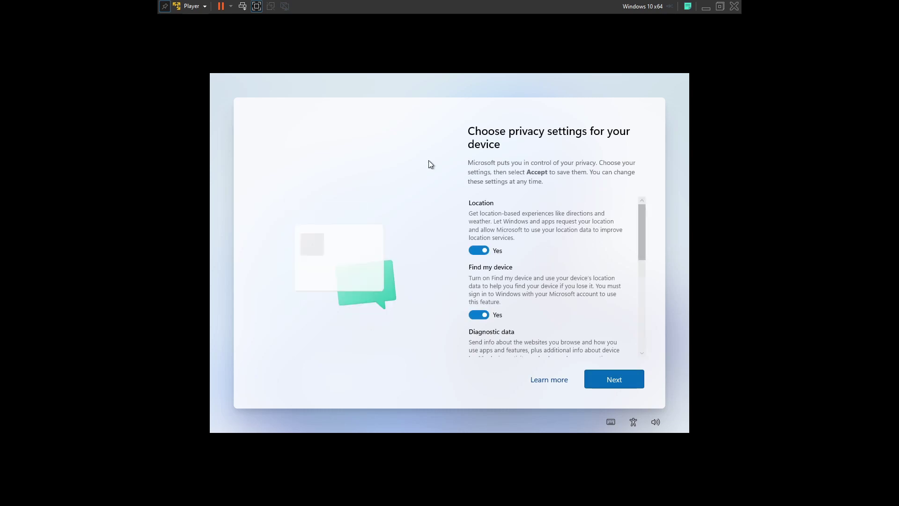
Turn off the Advertising ID, Tailored experiences and Inking & typing privacy options
{"action": "scroll", "coordinate": [515, 294], "scroll_direction": "down", "scroll_amount": 1}
{"action": "scroll", "coordinate": [515, 294], "scroll_direction": "down", "scroll_amount": 5}
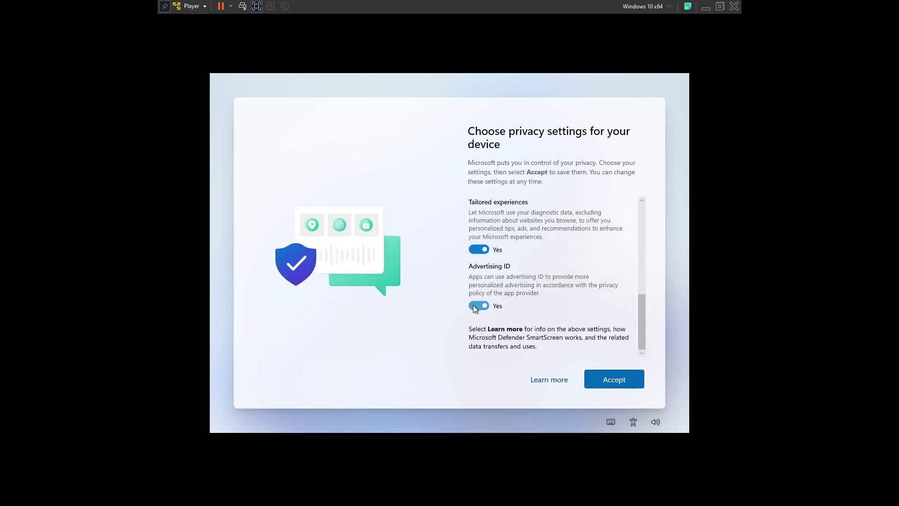
{"action": "left_click", "coordinate": [473, 306]}
{"action": "left_click", "coordinate": [473, 251]}
{"action": "scroll", "coordinate": [487, 286], "scroll_direction": "up", "scroll_amount": 1}
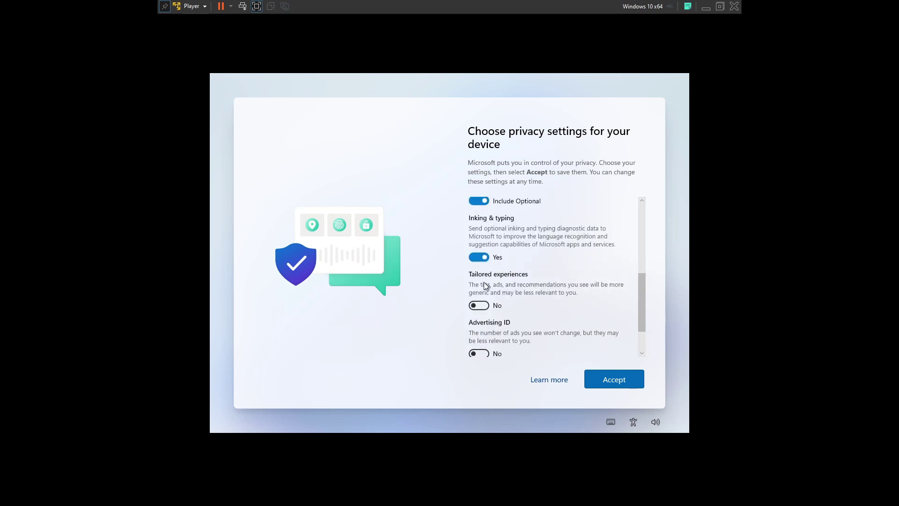
{"action": "left_click", "coordinate": [475, 257]}
Limit diagnostic data to Required only, turn off Location, and accept the privacy settings
{"action": "scroll", "coordinate": [475, 257], "scroll_direction": "up", "scroll_amount": 1}
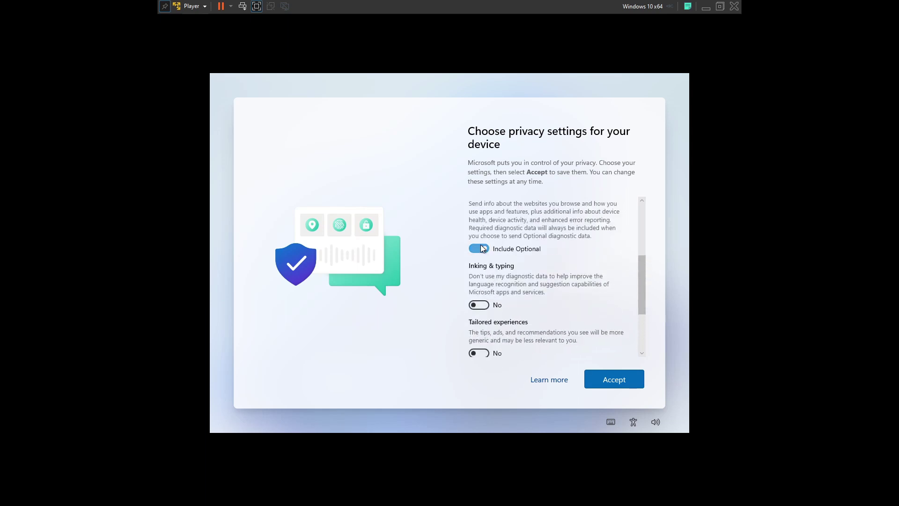
{"action": "left_click", "coordinate": [482, 249]}
{"action": "scroll", "coordinate": [485, 261], "scroll_direction": "up", "scroll_amount": 2}
{"action": "scroll", "coordinate": [482, 253], "scroll_direction": "up", "scroll_amount": 2}
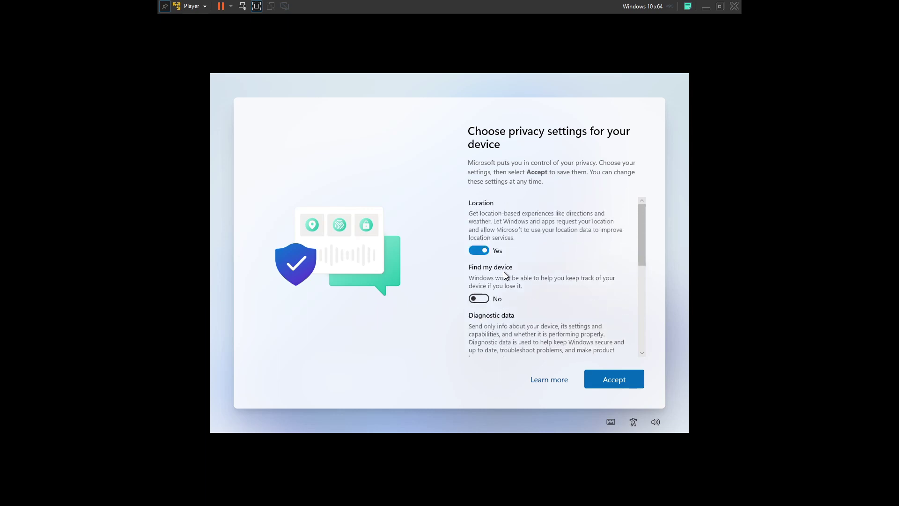
{"action": "left_click", "coordinate": [479, 245]}
{"action": "scroll", "coordinate": [524, 301], "scroll_direction": "down", "scroll_amount": 5}
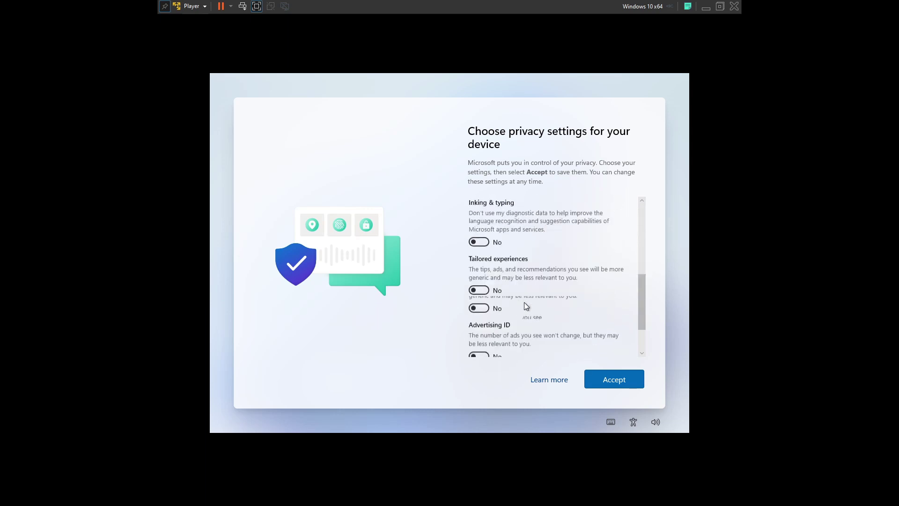
{"action": "left_click", "coordinate": [610, 384]}
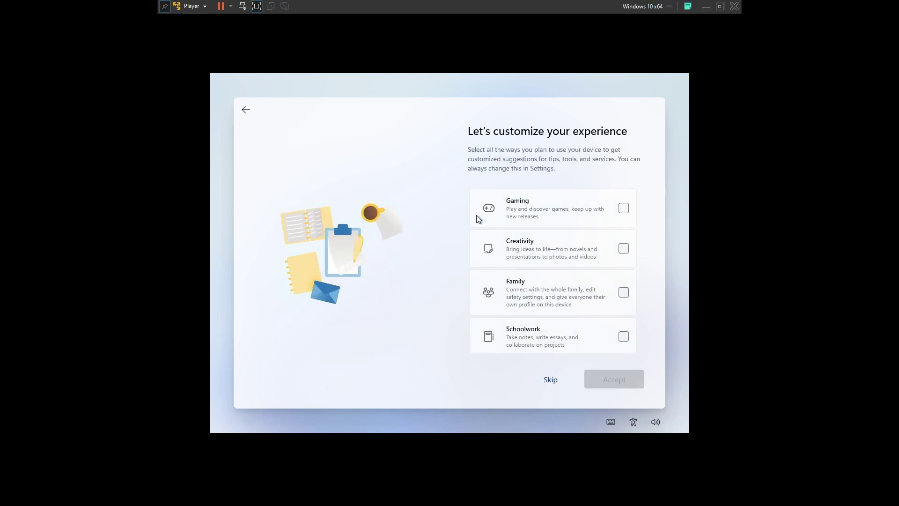
Skip device-usage customization and choose Only store files on this device instead of OneDrive
{"action": "scroll", "coordinate": [627, 278], "scroll_direction": "down", "scroll_amount": 2}
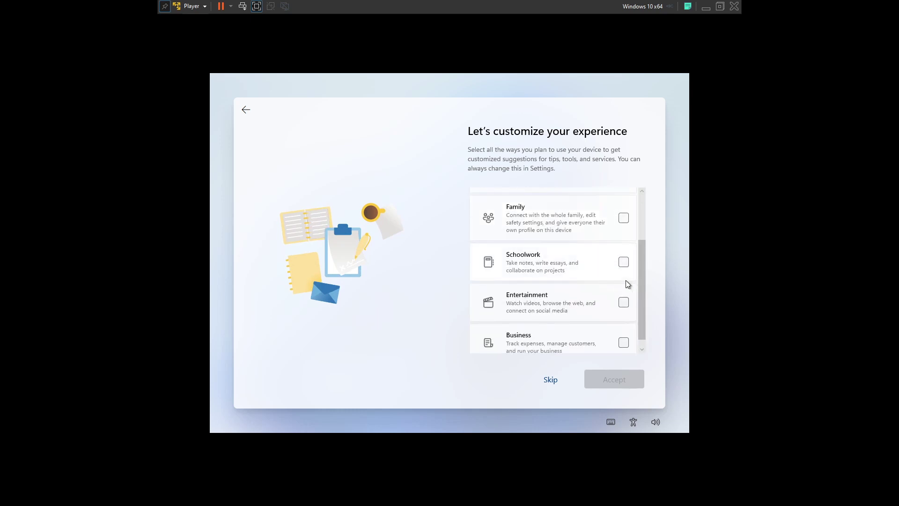
{"action": "left_click", "coordinate": [551, 378]}
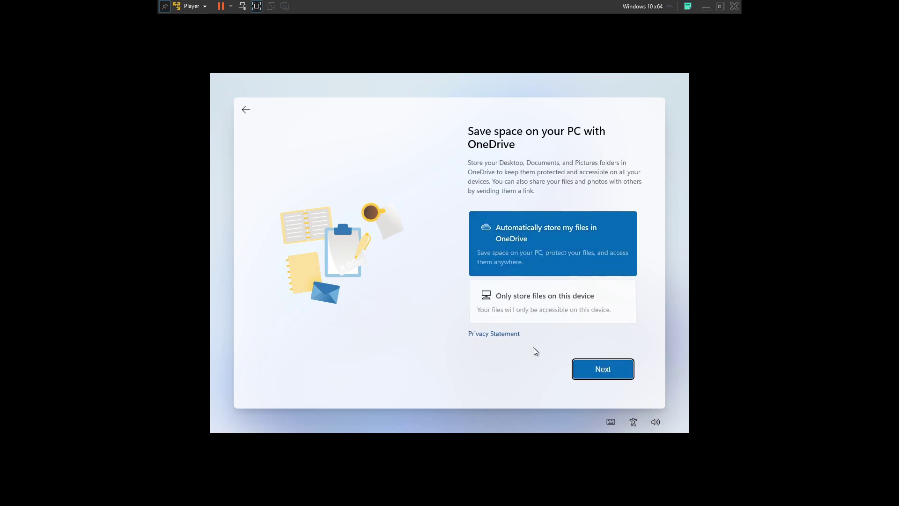
{"action": "left_click", "coordinate": [552, 313]}
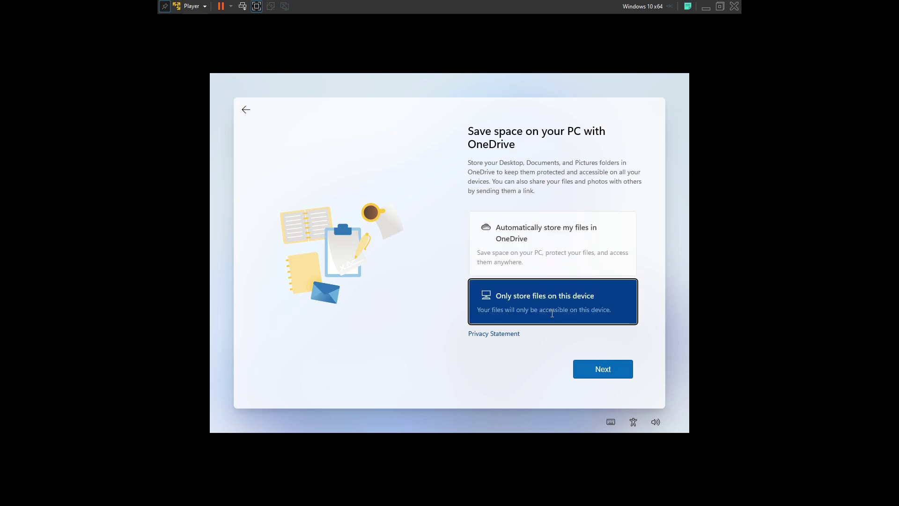
{"action": "left_click", "coordinate": [602, 370]}
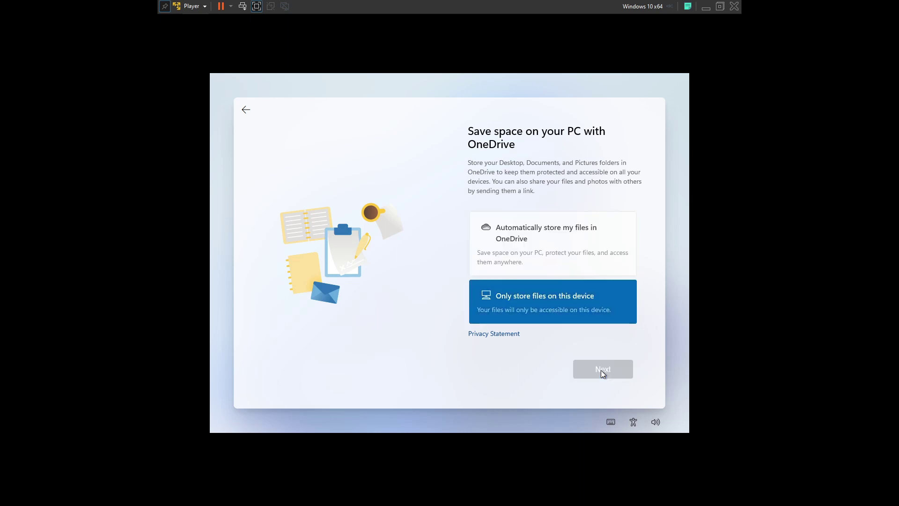